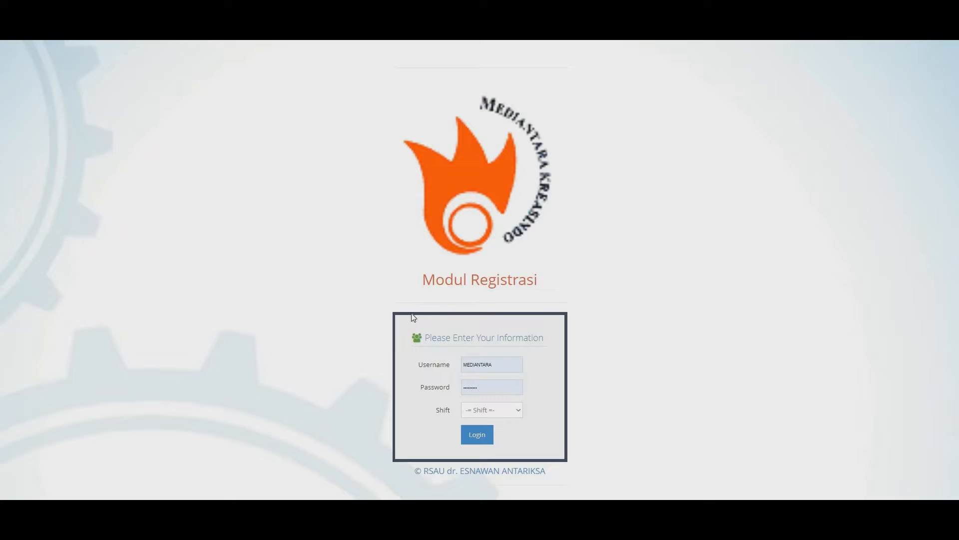
# Log in to the registration module with shift 1, using the credentials already filled in
pyautogui.click(517, 411)
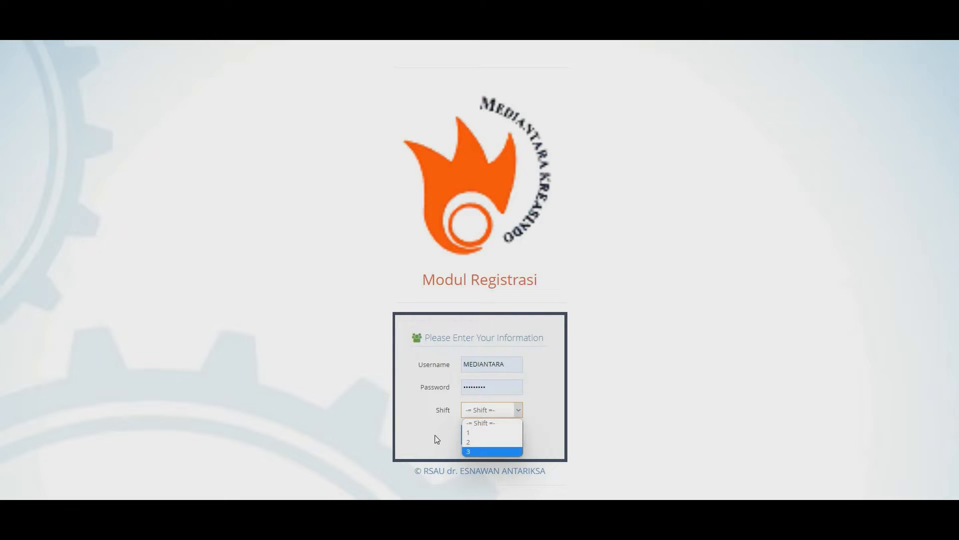
pyautogui.click(478, 433)
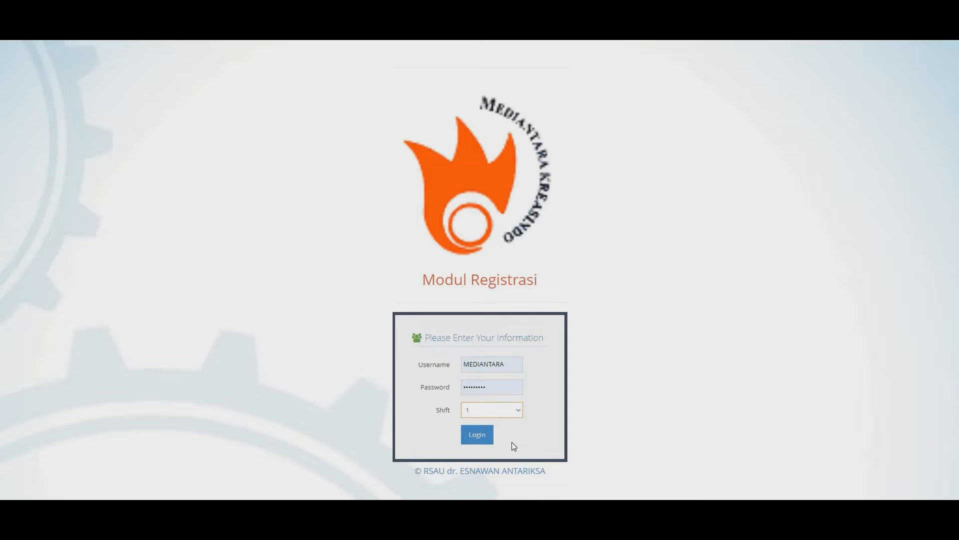
pyautogui.click(475, 437)
pyautogui.click(475, 434)
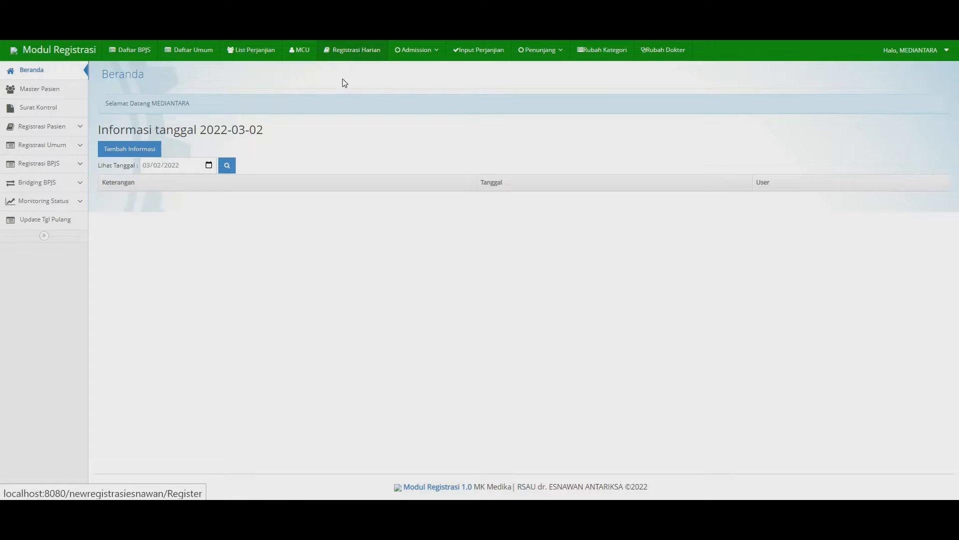
pyautogui.click(437, 52)
pyautogui.click(437, 52)
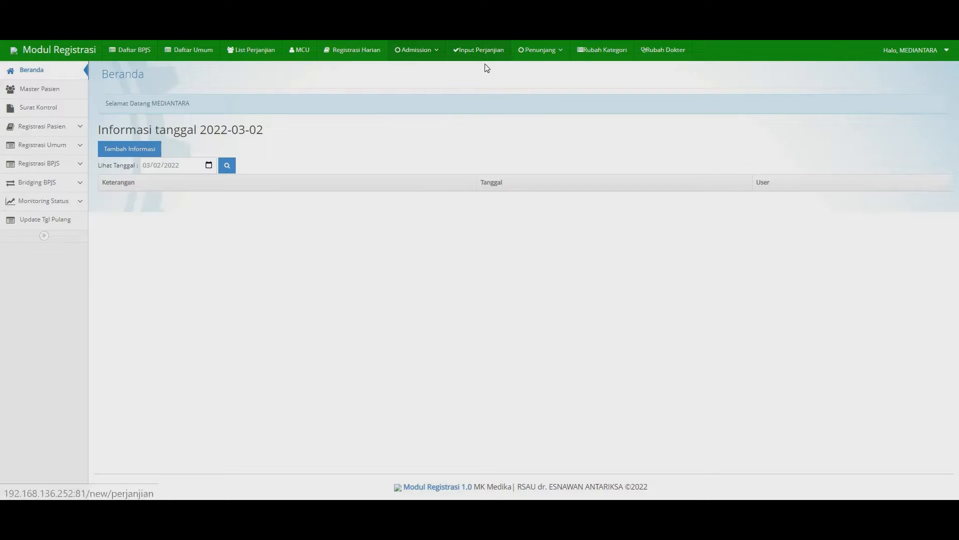
pyautogui.click(559, 49)
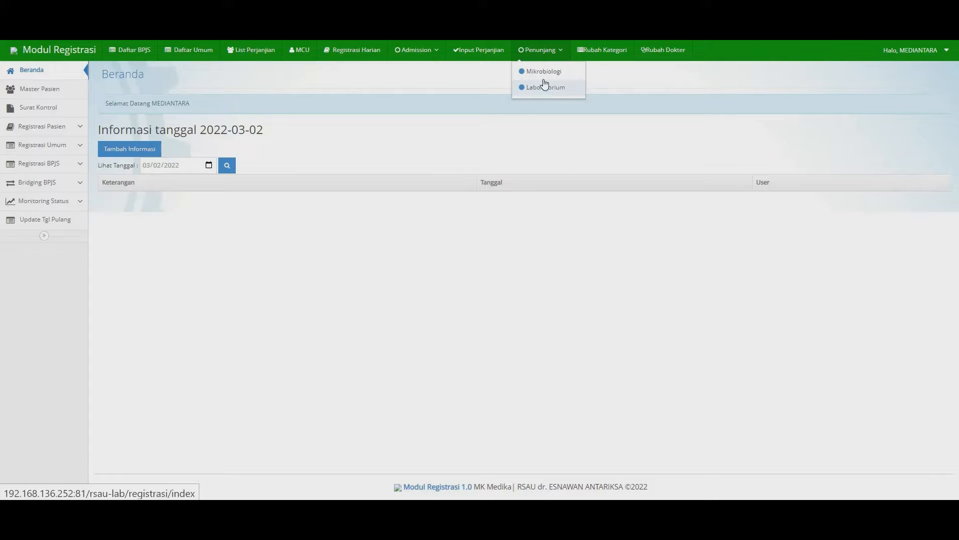
pyautogui.click(628, 79)
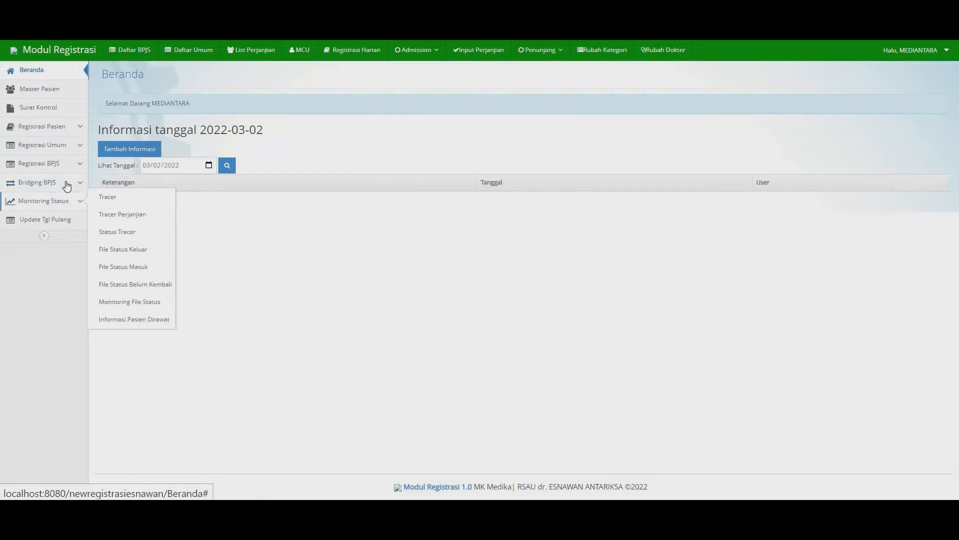
# Open the BPJS bridging references, search the Poli reference for "ana" and review the list of clinics
pyautogui.moveTo(68, 186)
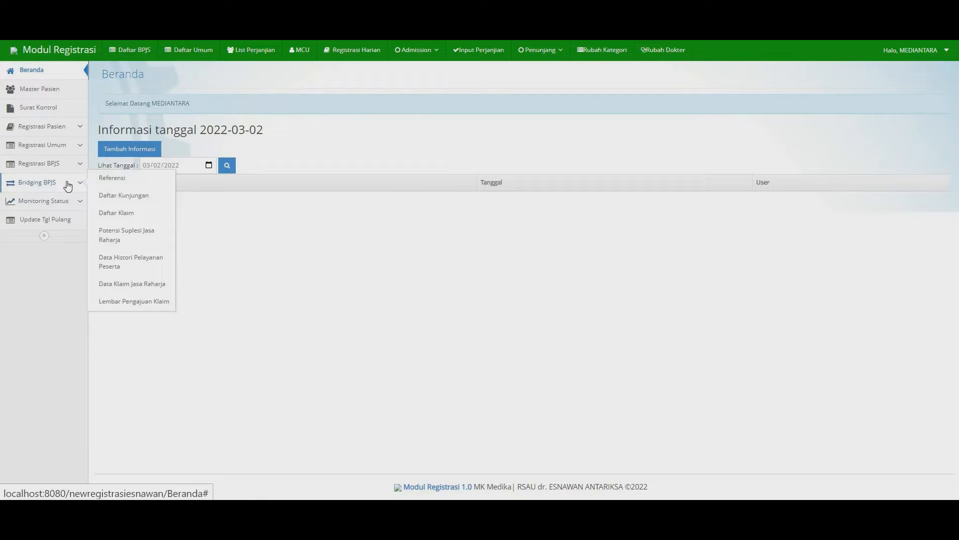
pyautogui.click(106, 179)
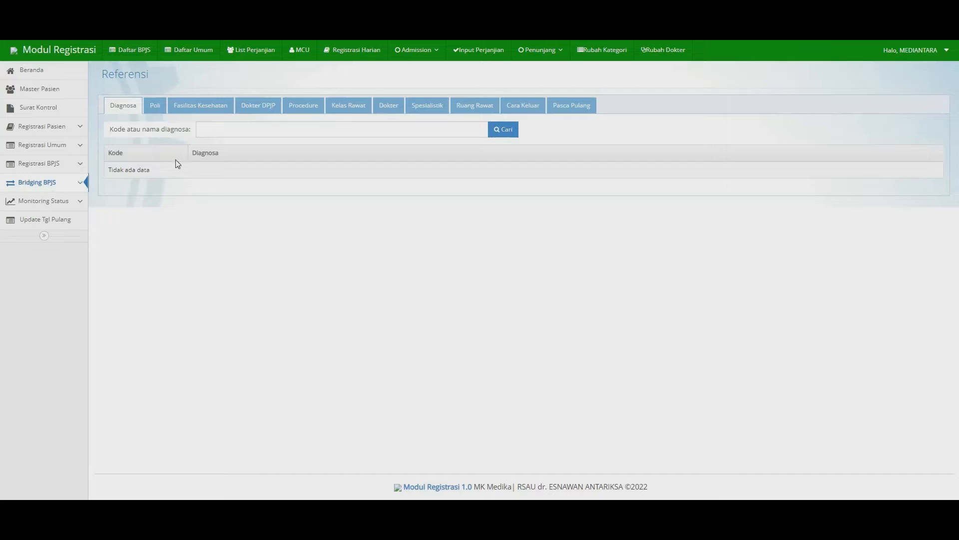
pyautogui.click(156, 105)
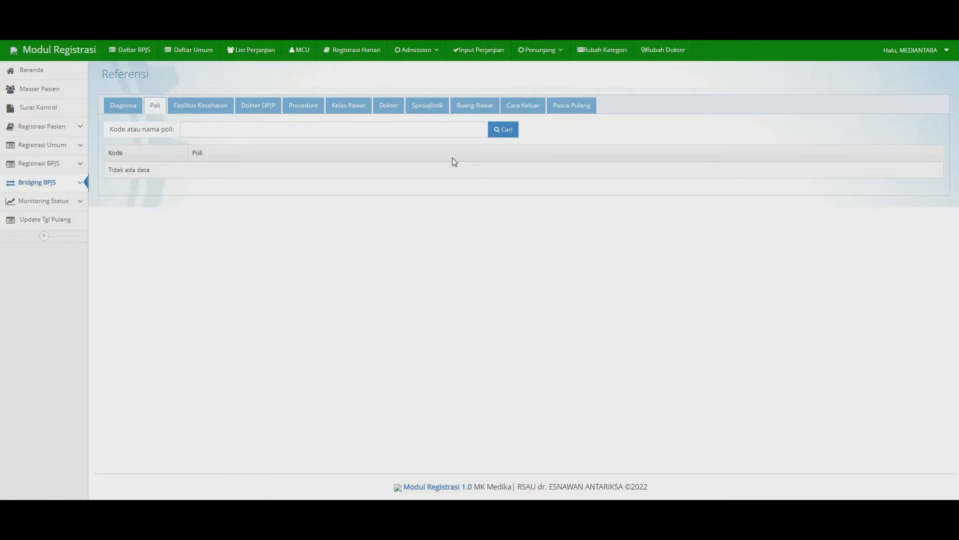
pyautogui.click(504, 129)
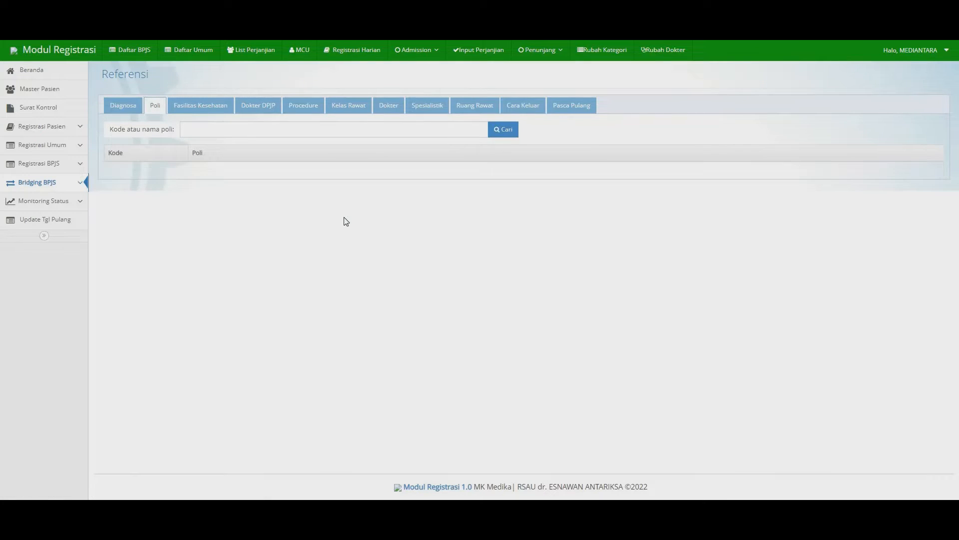
pyautogui.click(247, 129)
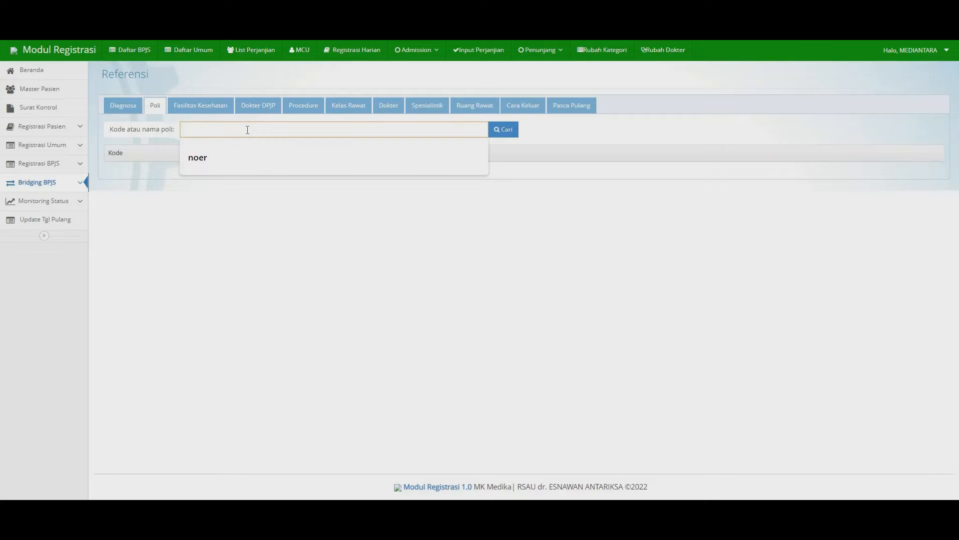
pyautogui.write('ana')
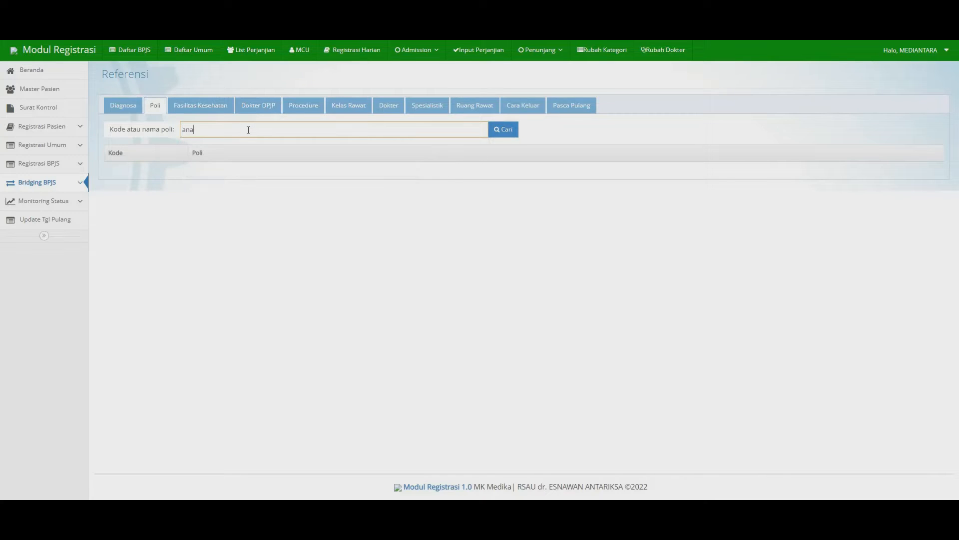
pyautogui.click(503, 130)
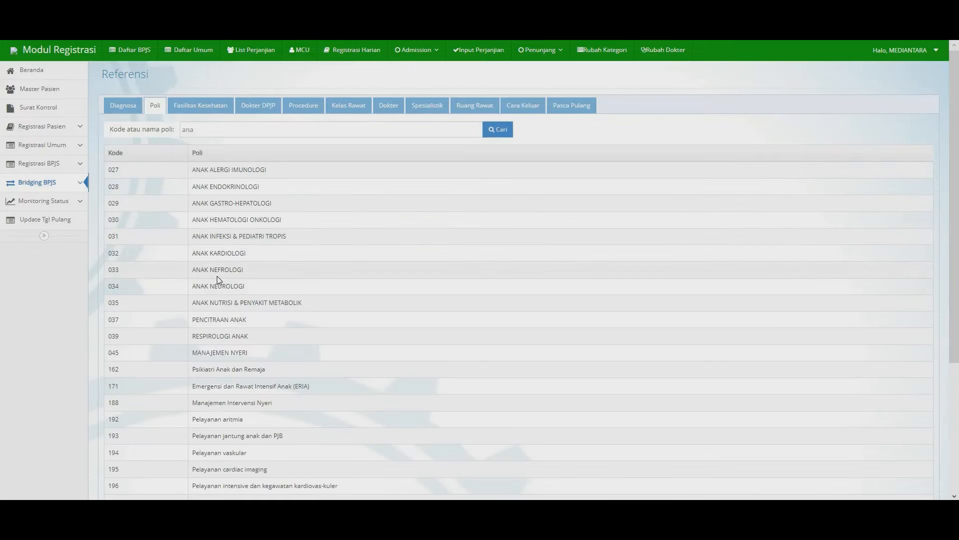
pyautogui.scroll(-3, 217, 276)
pyautogui.scroll(3, 217, 276)
pyautogui.scroll(-3, 236, 250)
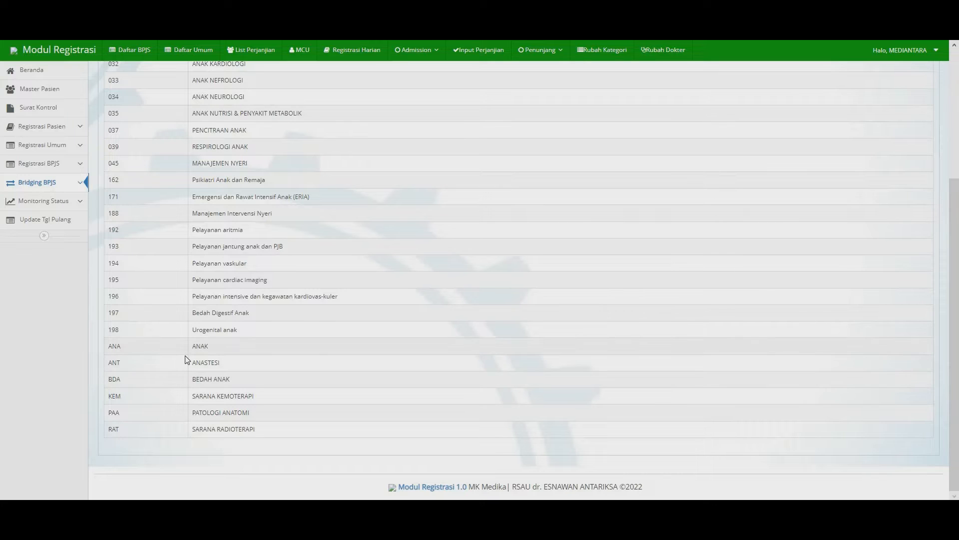
pyautogui.scroll(4, 225, 352)
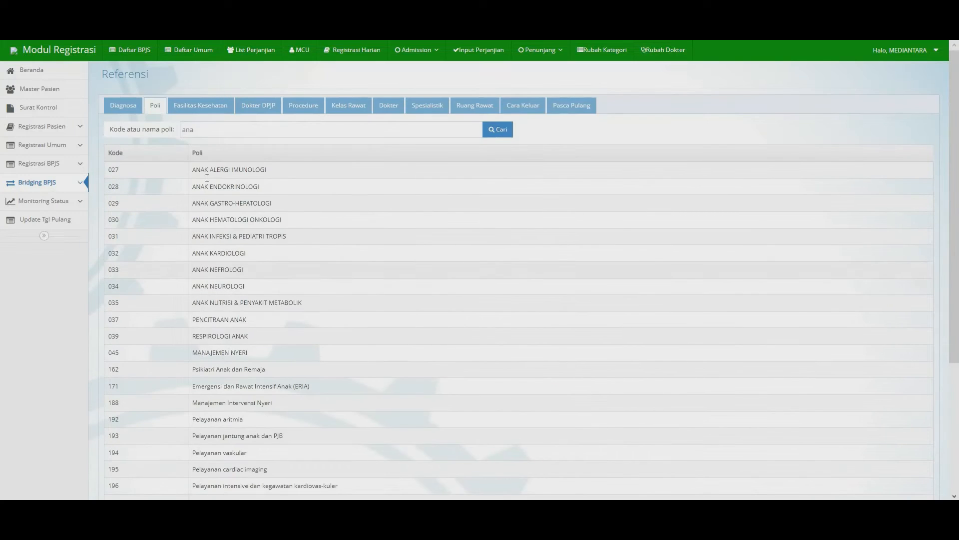
# Search the Fasilitas Kesehatan reference for facilities of type Faskes 2 / RS without entering a code or name
pyautogui.click(204, 106)
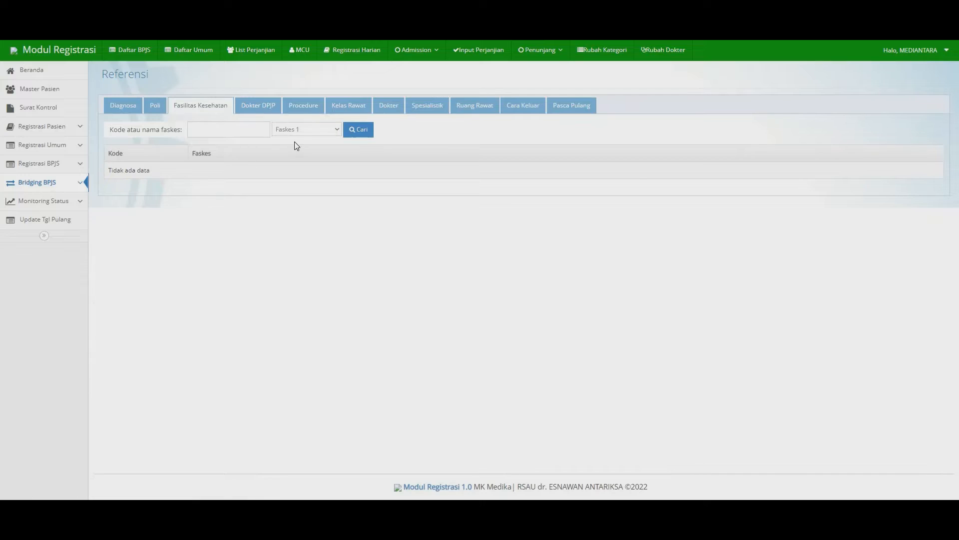
pyautogui.click(331, 134)
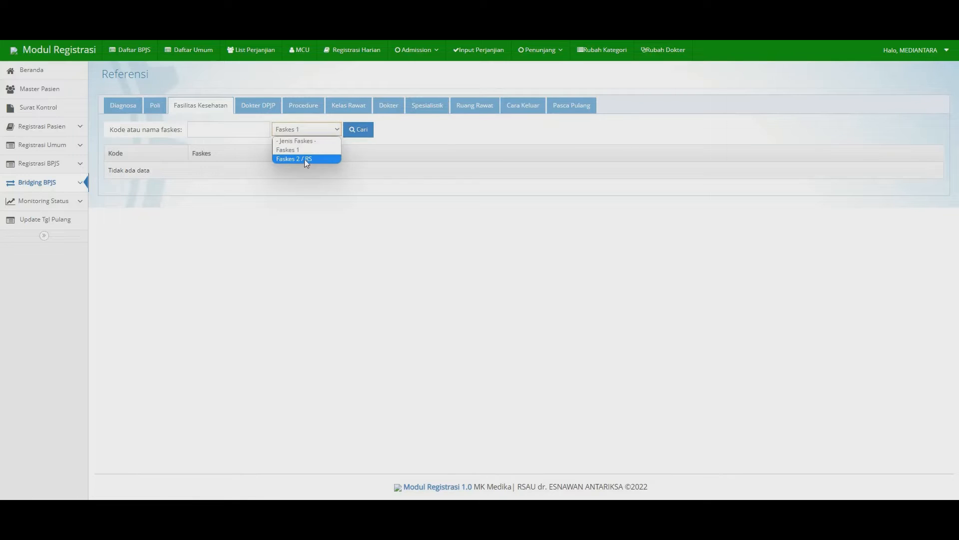
pyautogui.click(305, 157)
pyautogui.click(358, 130)
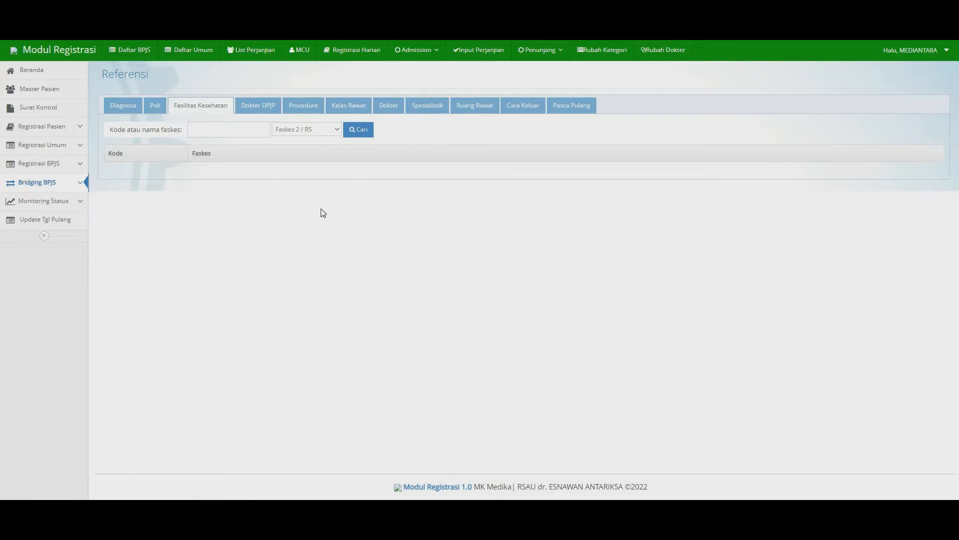
# Search the Dokter DPJP reference for the specialist code "sar" with service type Rawat Jalan
pyautogui.click(258, 106)
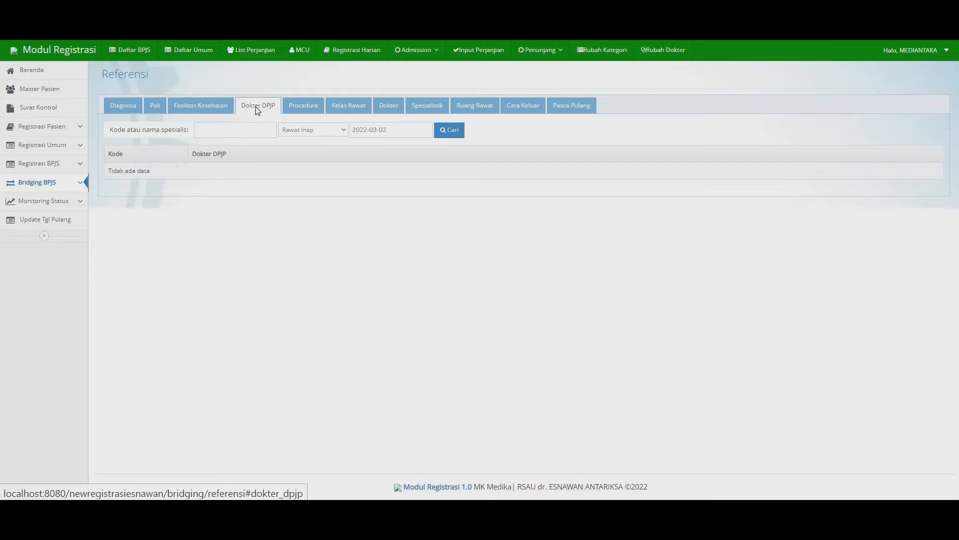
pyautogui.click(229, 131)
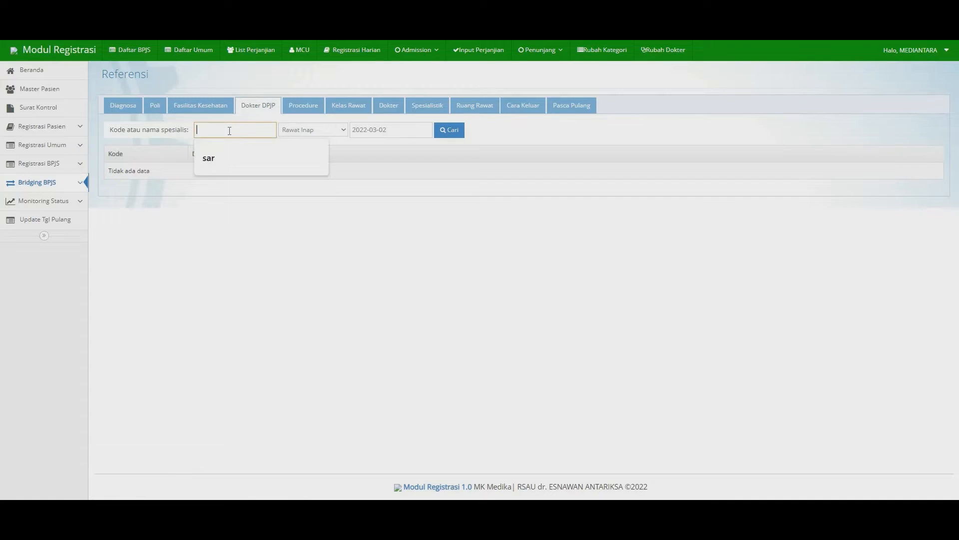
pyautogui.click(212, 158)
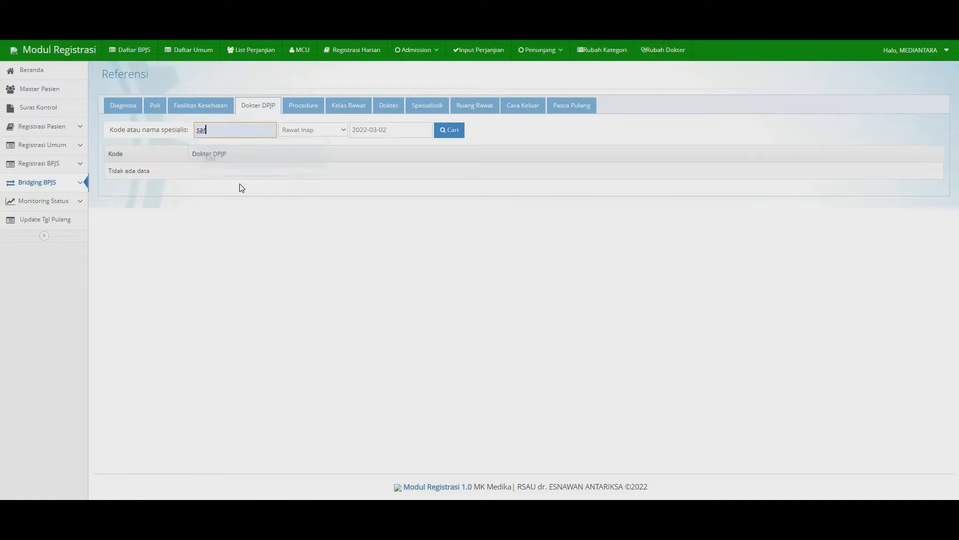
pyautogui.click(343, 128)
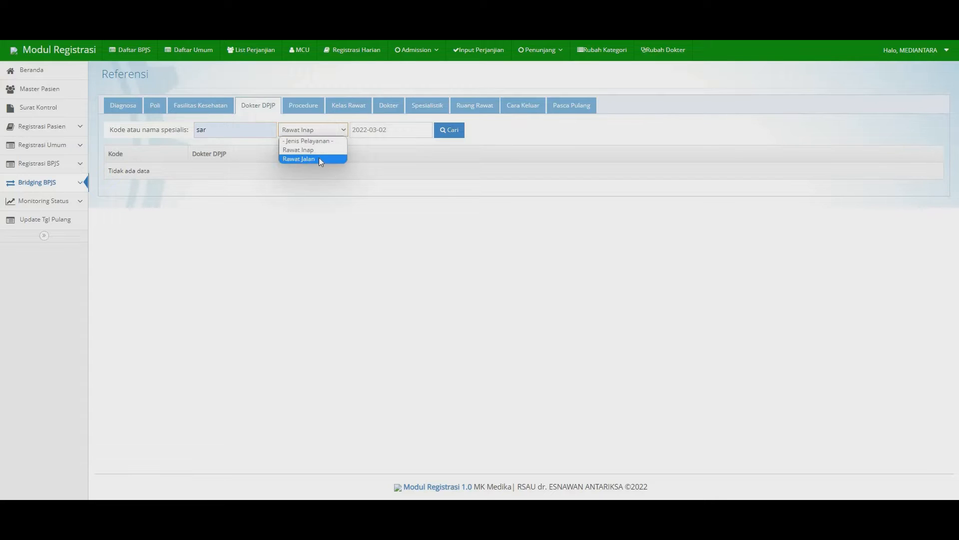
pyautogui.click(319, 157)
pyautogui.click(448, 133)
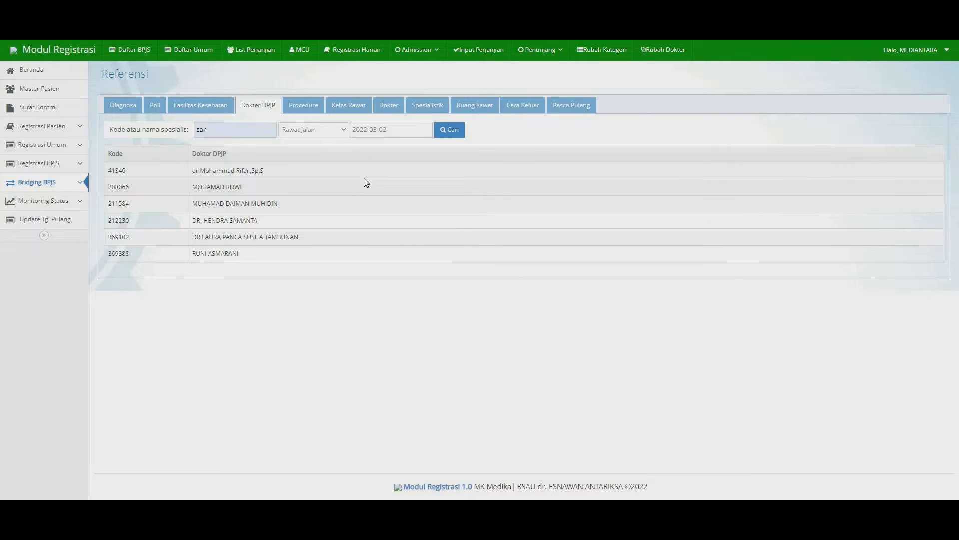
# View the Procedure, Kelas Rawat and Dokter references in turn
pyautogui.click(303, 109)
pyautogui.click(361, 106)
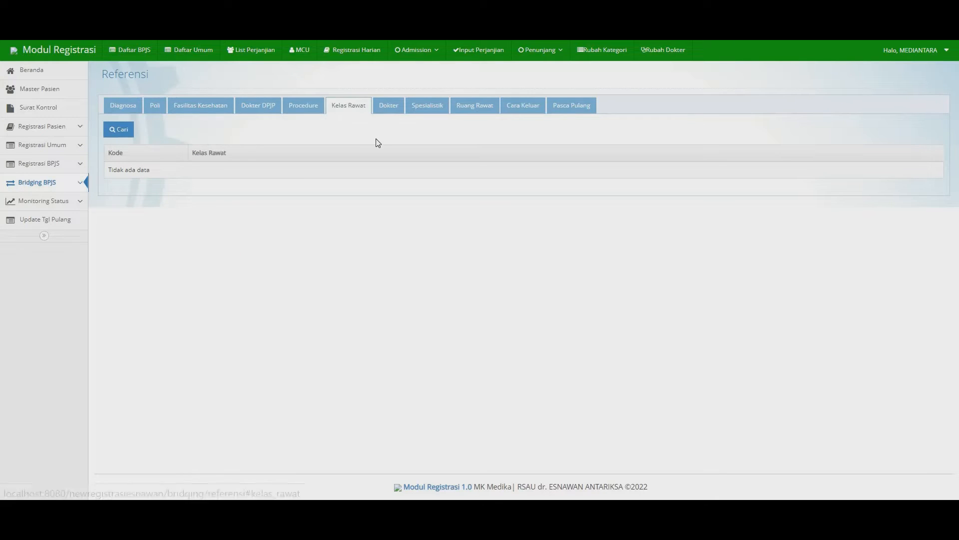
pyautogui.click(390, 109)
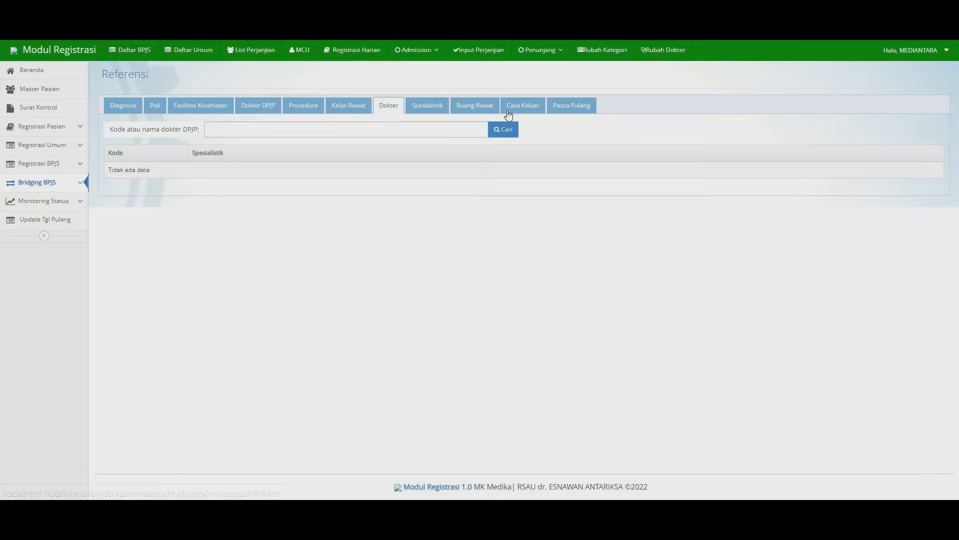
# Open the BPJS visit list (Daftar Kunjungan) and search for visits with service type Rawat Jalan
pyautogui.moveTo(79, 188)
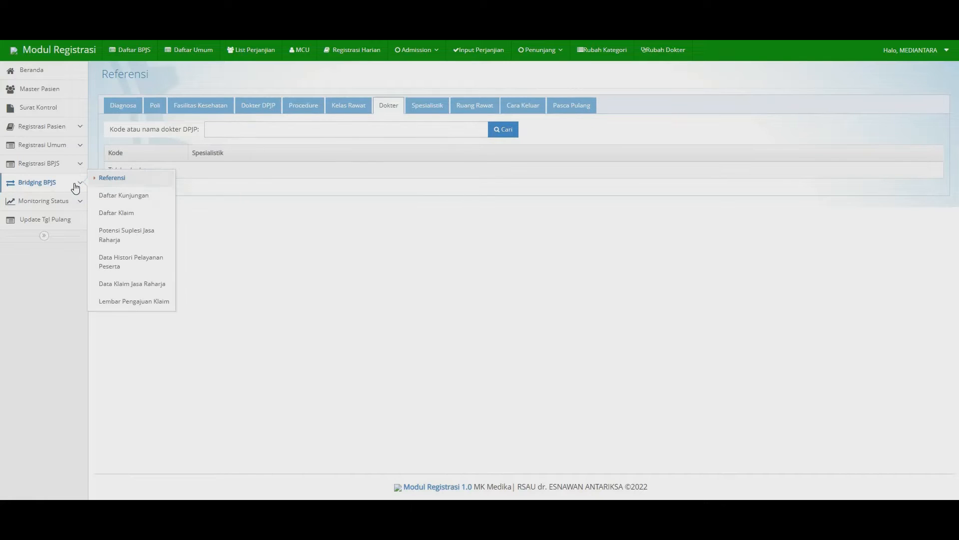
pyautogui.click(125, 198)
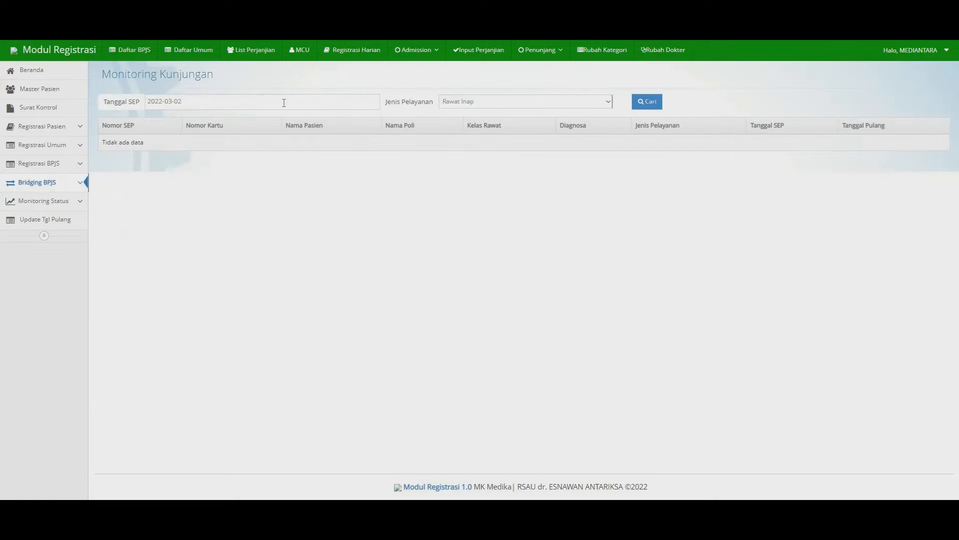
pyautogui.click(519, 103)
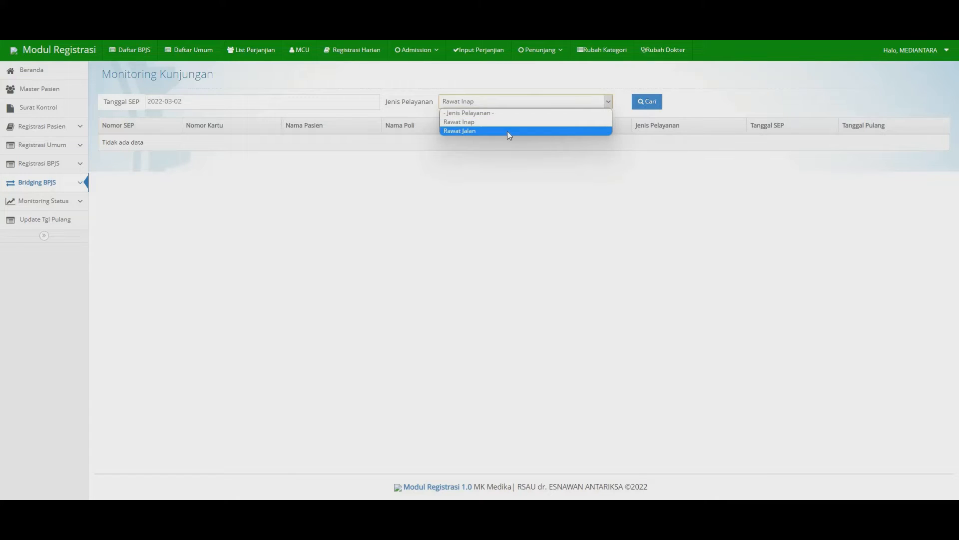
pyautogui.click(507, 131)
pyautogui.click(648, 102)
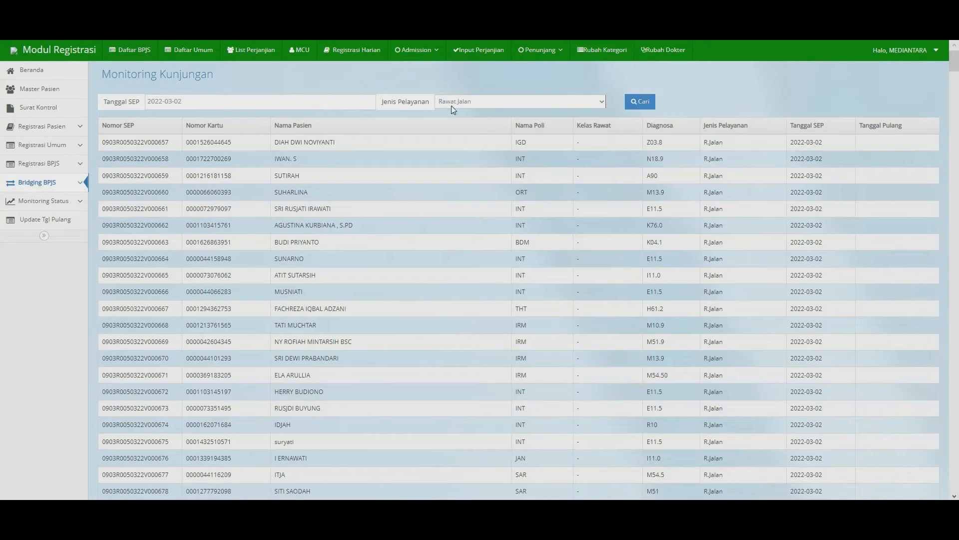
# Search the visit list again with the service type set to Rawat Inap
pyautogui.click(553, 100)
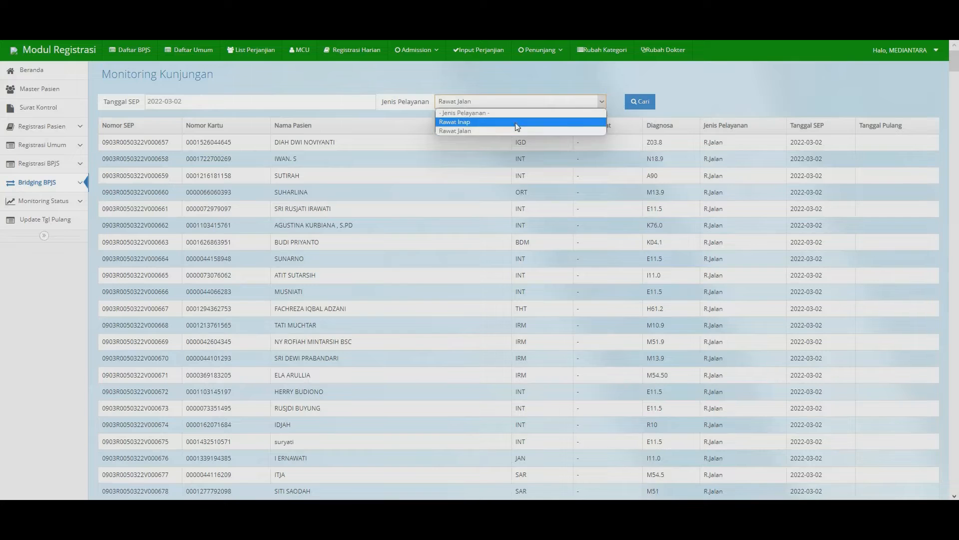
pyautogui.click(516, 123)
pyautogui.click(640, 102)
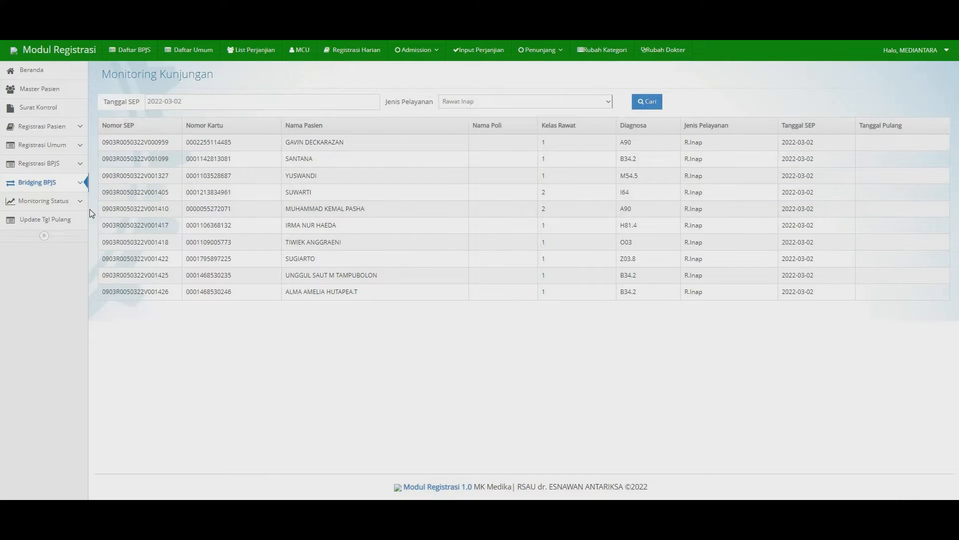
# Open the BPJS claim list (Daftar Klaim) and search for SEP date 2022-02-28, service type Rawat Jalan and status Klaim
pyautogui.moveTo(75, 183)
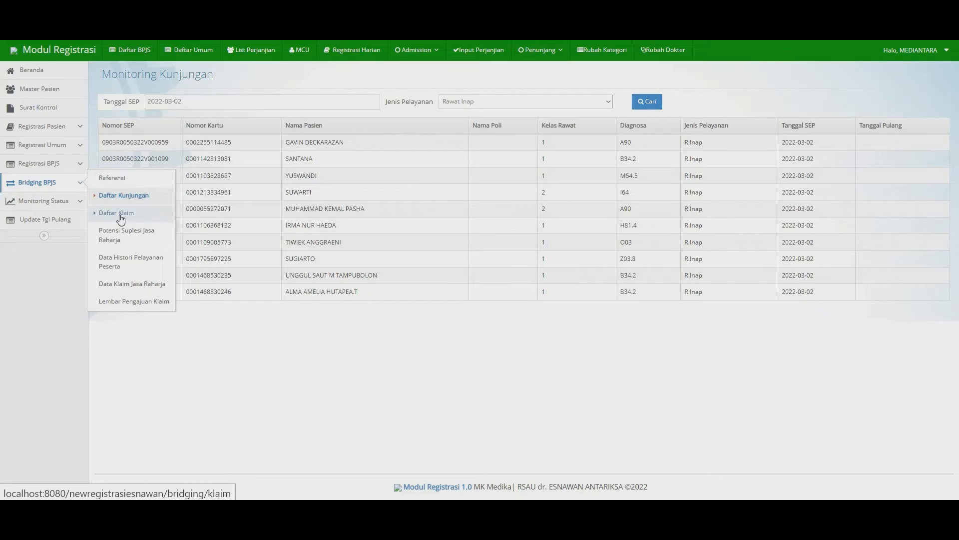
pyautogui.click(120, 215)
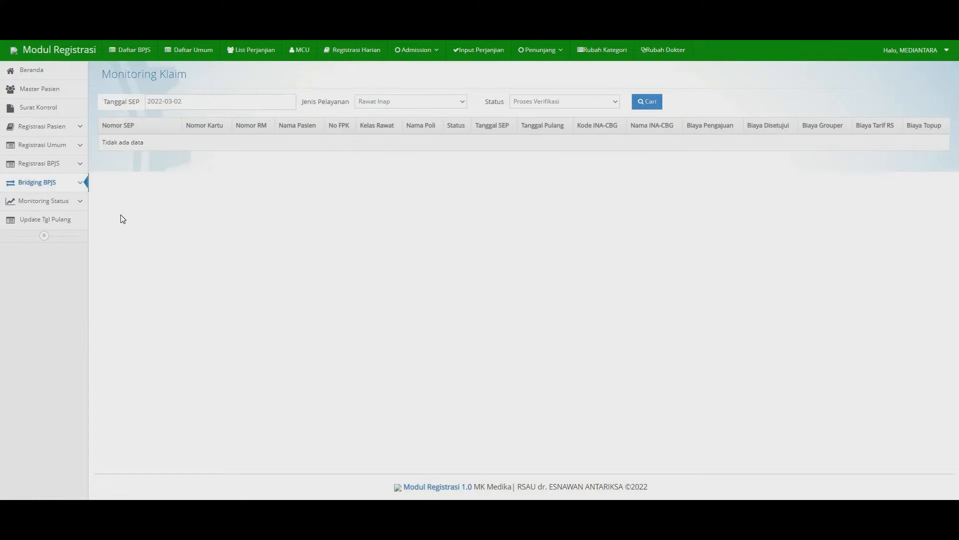
pyautogui.click(222, 105)
pyautogui.click(170, 146)
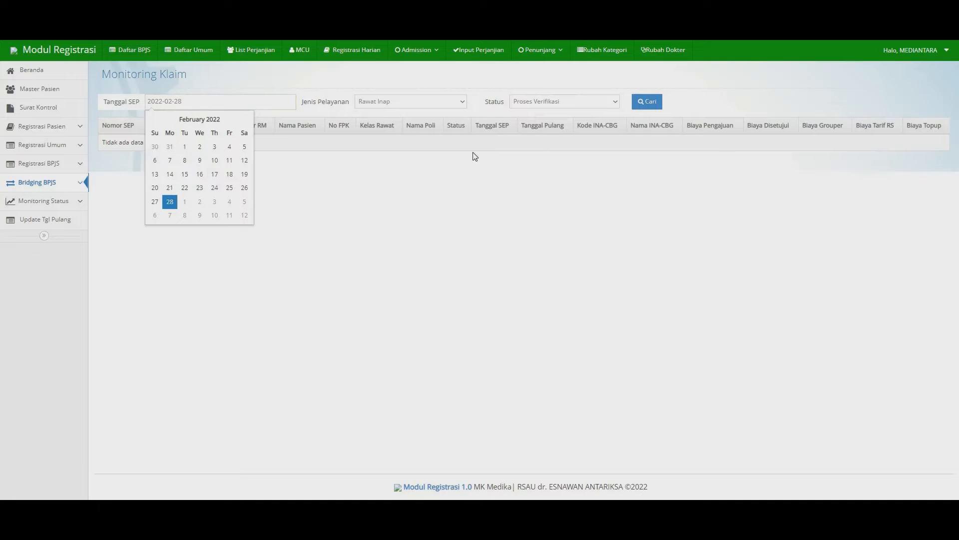
pyautogui.click(461, 100)
pyautogui.click(427, 130)
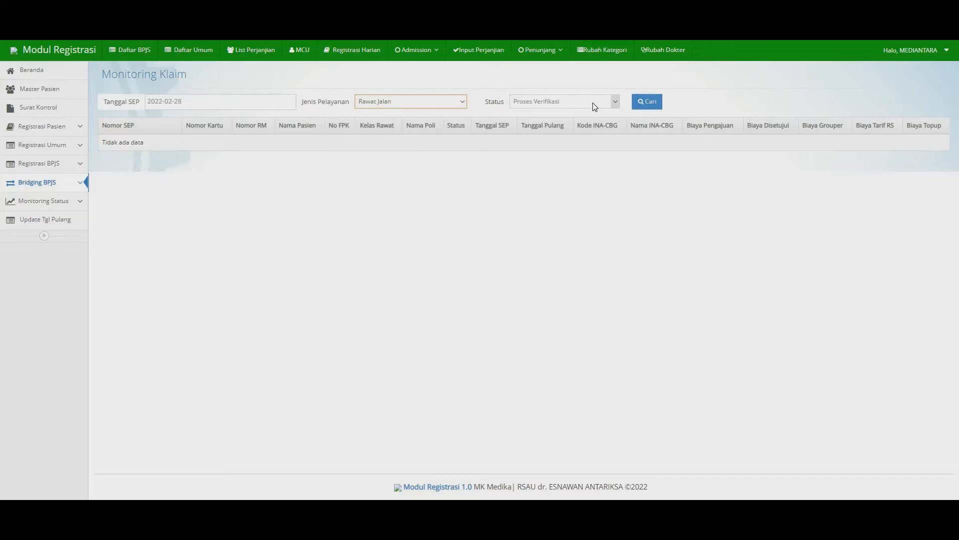
pyautogui.click(594, 102)
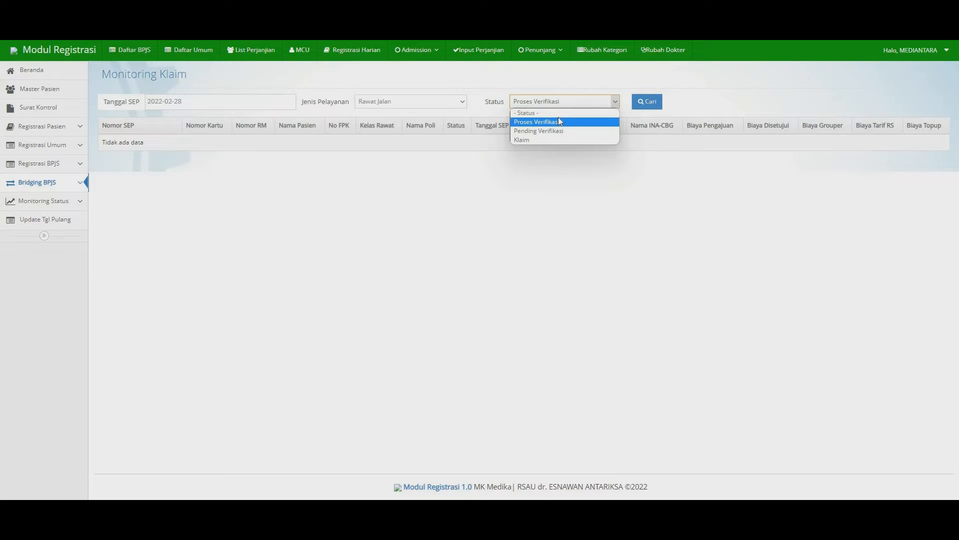
pyautogui.click(532, 141)
pyautogui.click(652, 108)
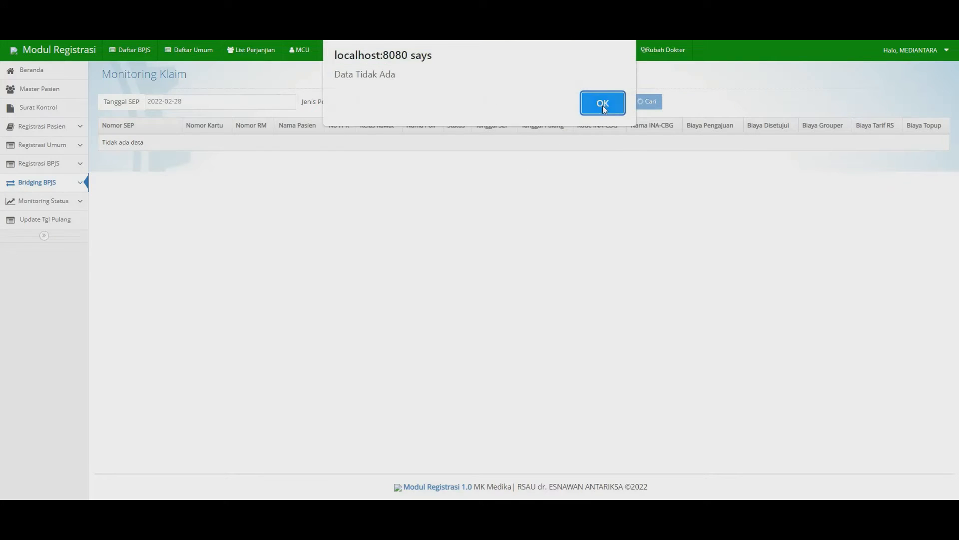
pyautogui.click(604, 113)
# Search the claim list again with the SEP date set to 2022-01-20
pyautogui.click(258, 100)
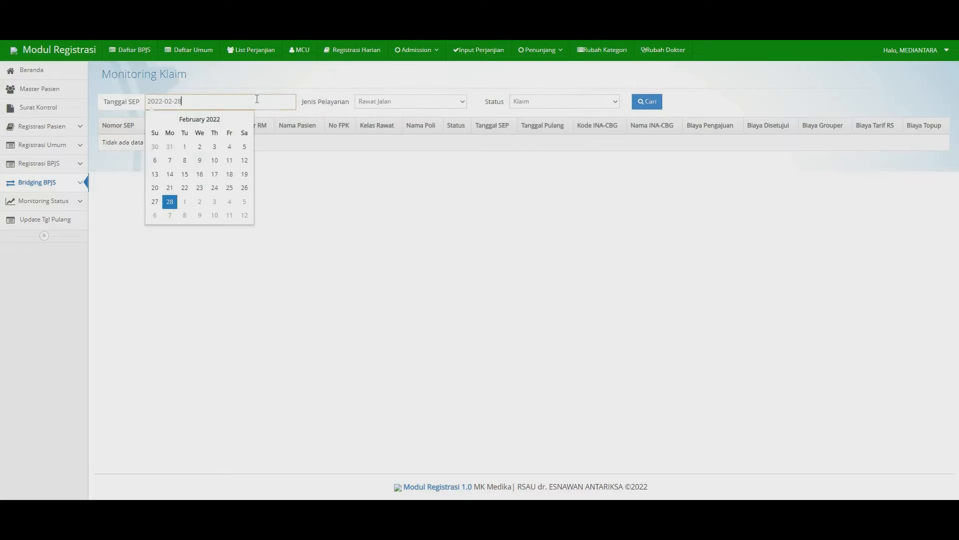
pyautogui.click(182, 119)
pyautogui.click(161, 145)
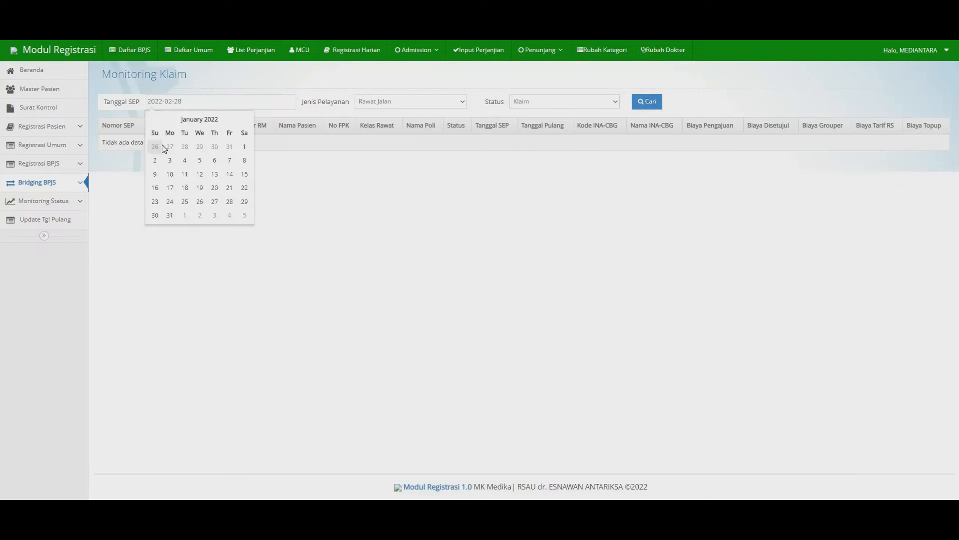
pyautogui.click(215, 190)
pyautogui.click(647, 103)
pyautogui.click(648, 103)
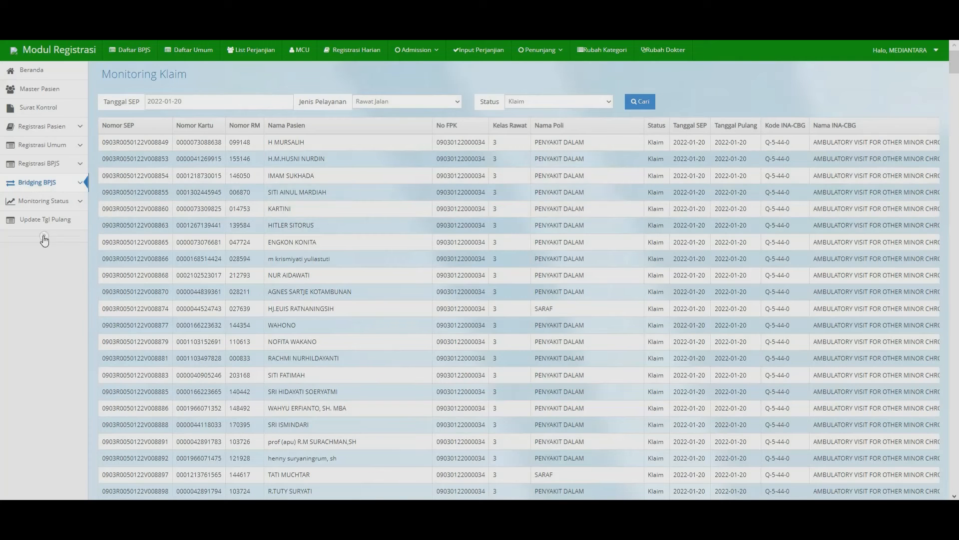
# Collapse the side navigation and examine the claim rows across to the cost and tariff columns
pyautogui.click(44, 236)
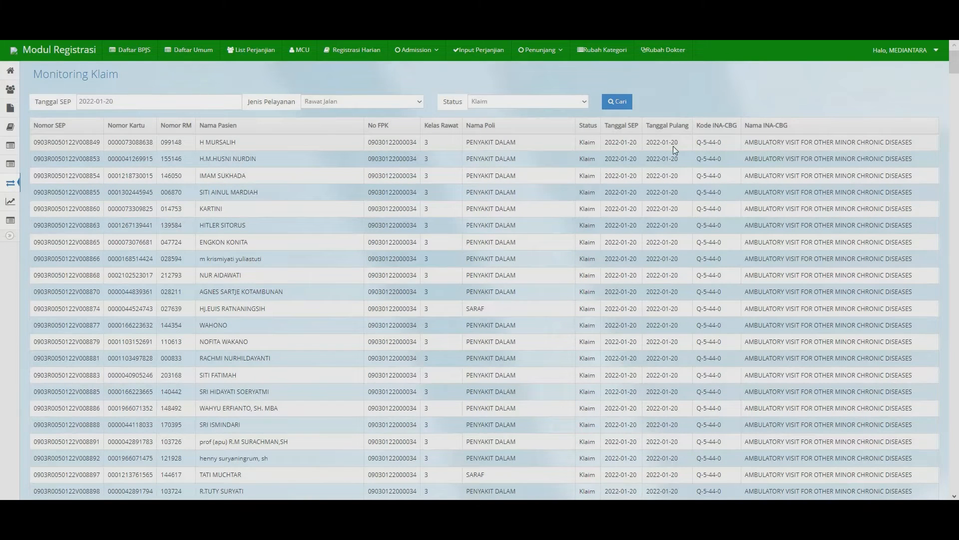
pyautogui.scroll(-5, 673, 146)
pyautogui.hscroll(1, 673, 146)
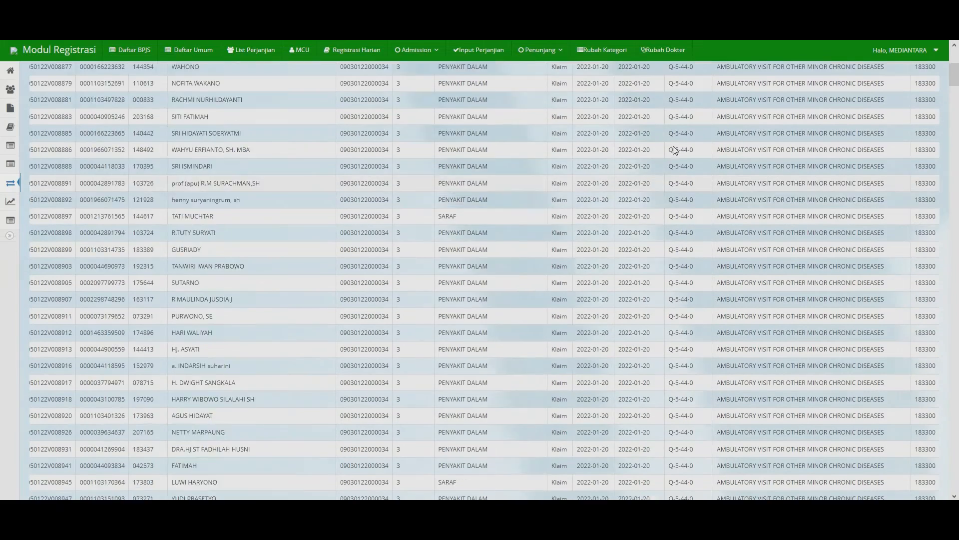
pyautogui.scroll(5, 675, 150)
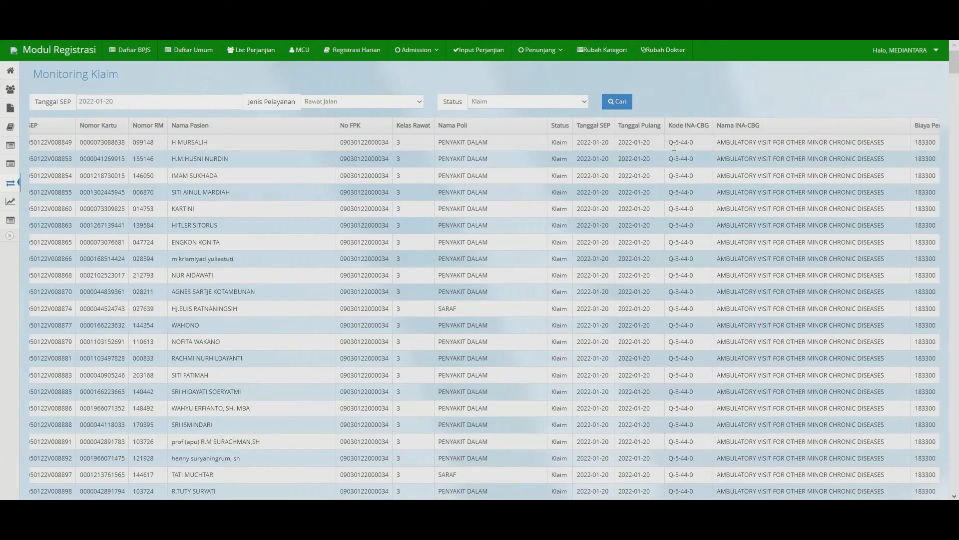
pyautogui.hscroll(4, 674, 146)
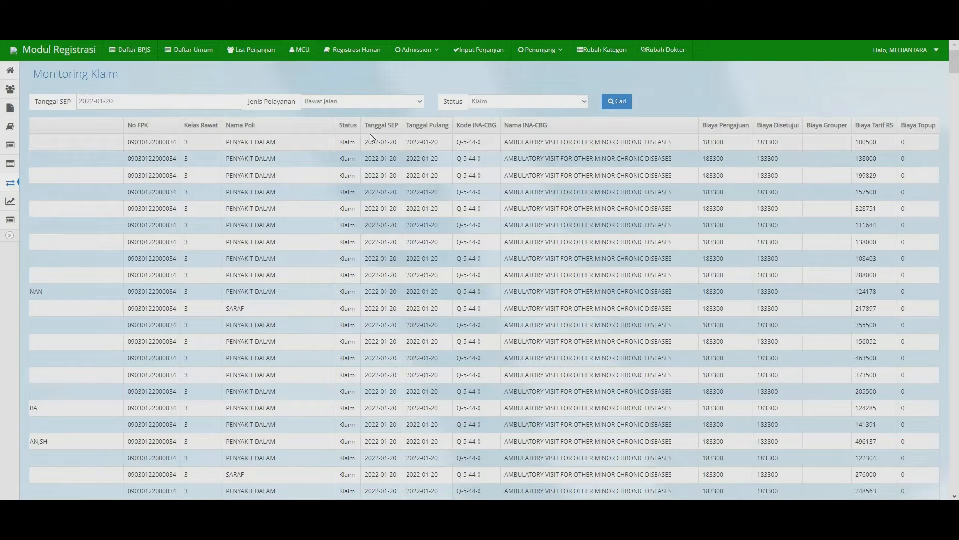
# Search the claims again with the status set to Pending Verifikasi
pyautogui.click(585, 101)
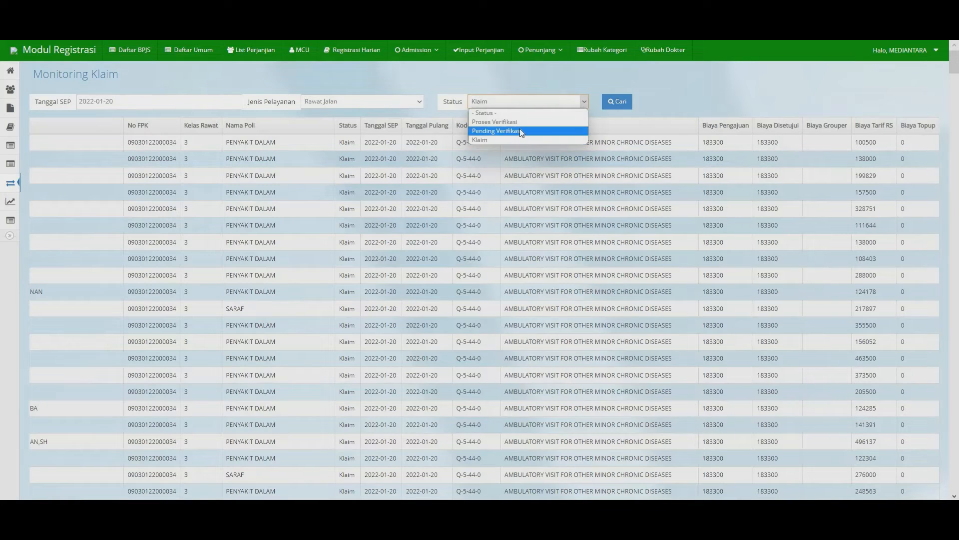
pyautogui.click(517, 131)
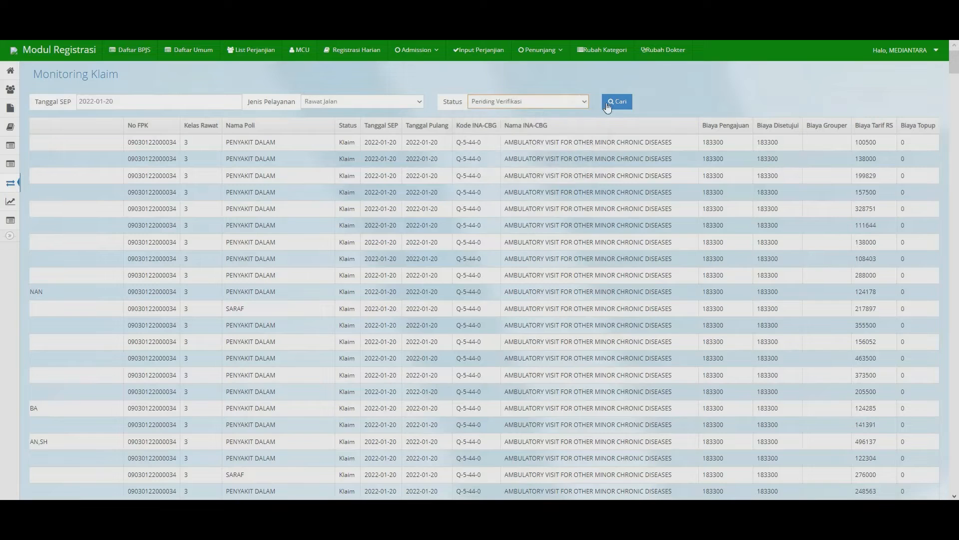
pyautogui.click(617, 101)
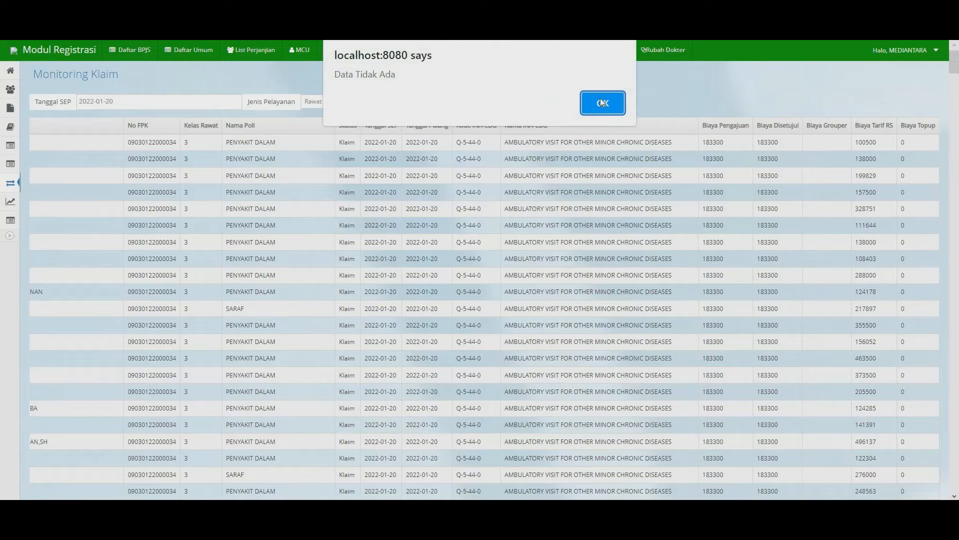
pyautogui.click(601, 103)
# Search the claims once more with the status set to Proses Verifikasi
pyautogui.click(569, 103)
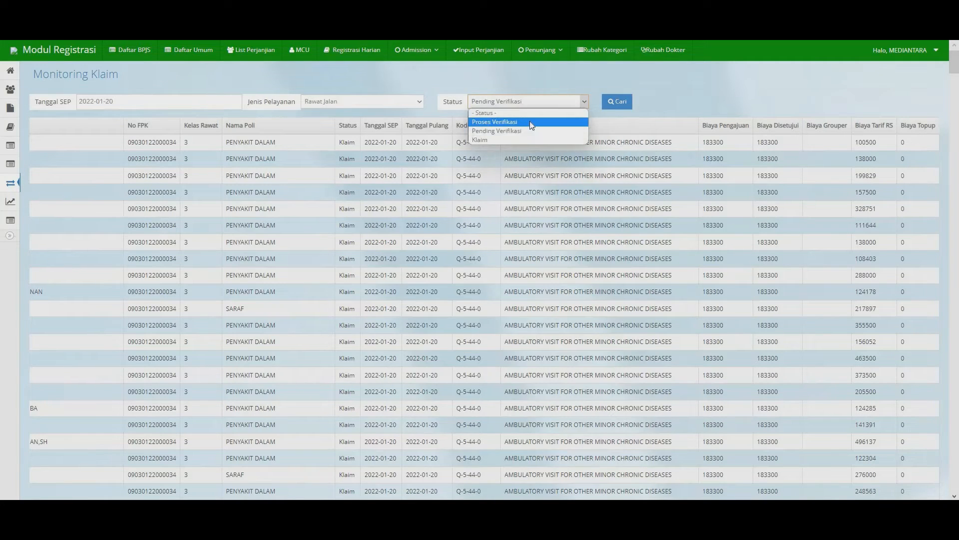
pyautogui.click(530, 121)
pyautogui.click(617, 103)
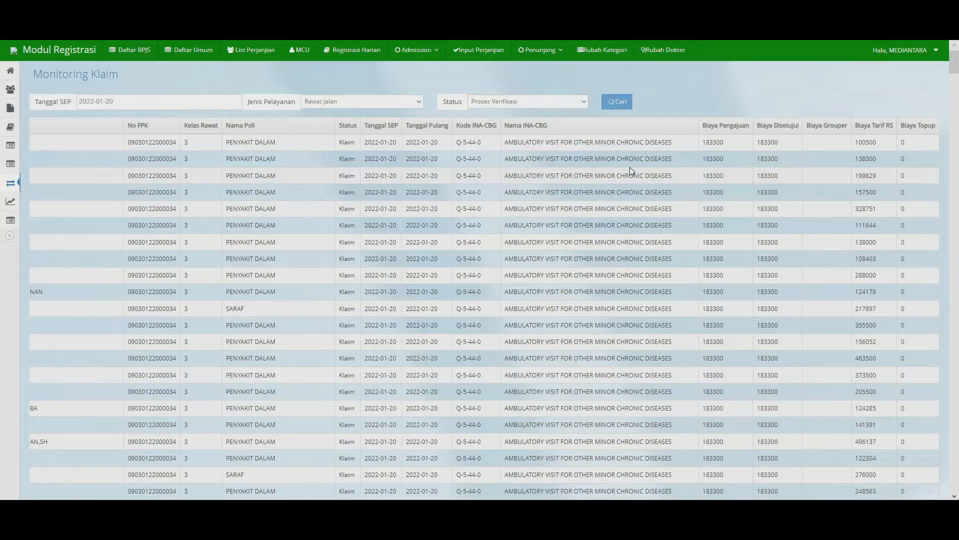
pyautogui.click(597, 102)
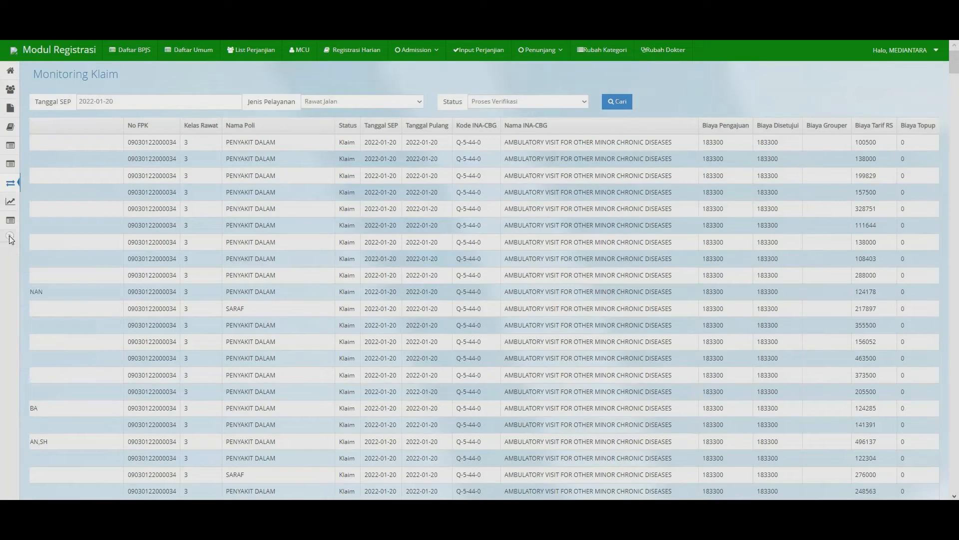
# Go to Update Tgl Pulang and open the form for adding a BPJS patient's discharge date
pyautogui.click(10, 235)
pyautogui.moveTo(80, 186)
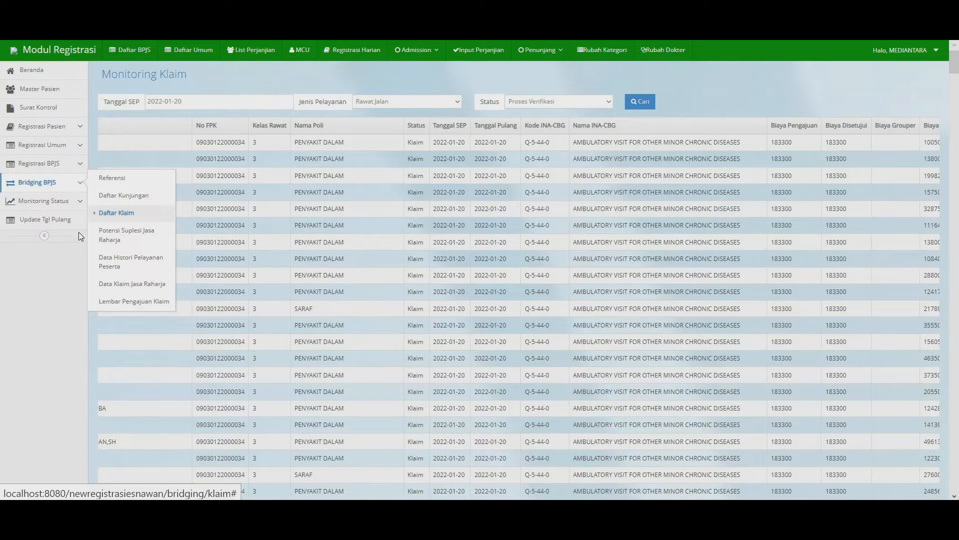
pyautogui.click(54, 222)
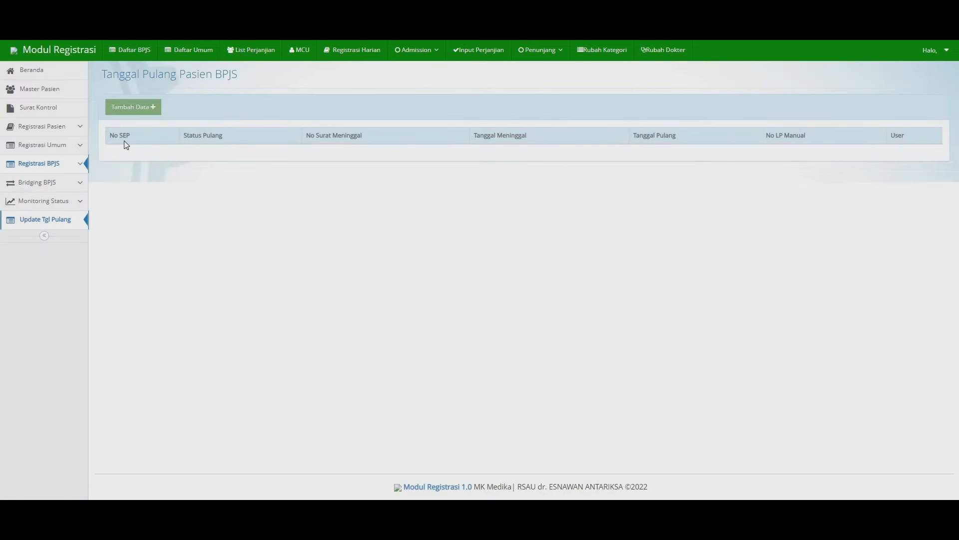
pyautogui.click(144, 116)
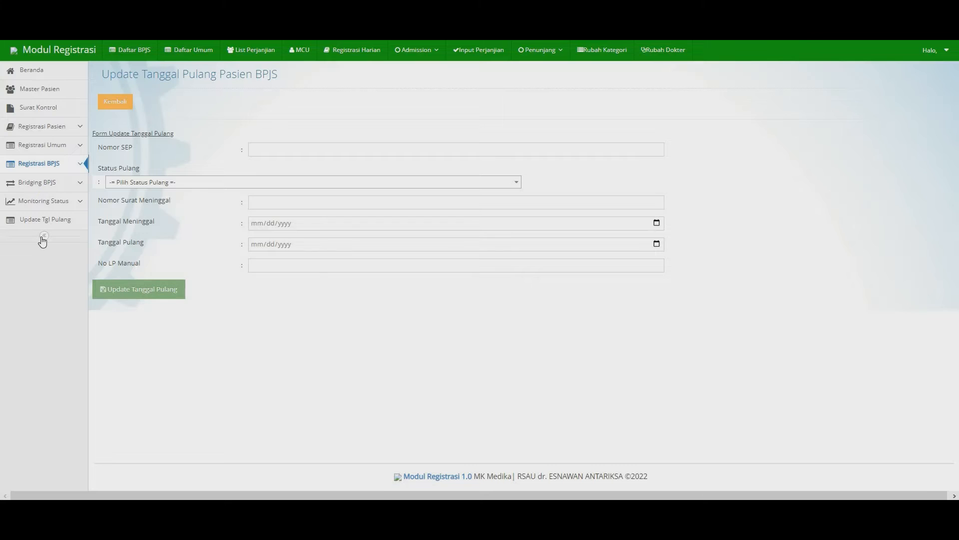
pyautogui.click(44, 236)
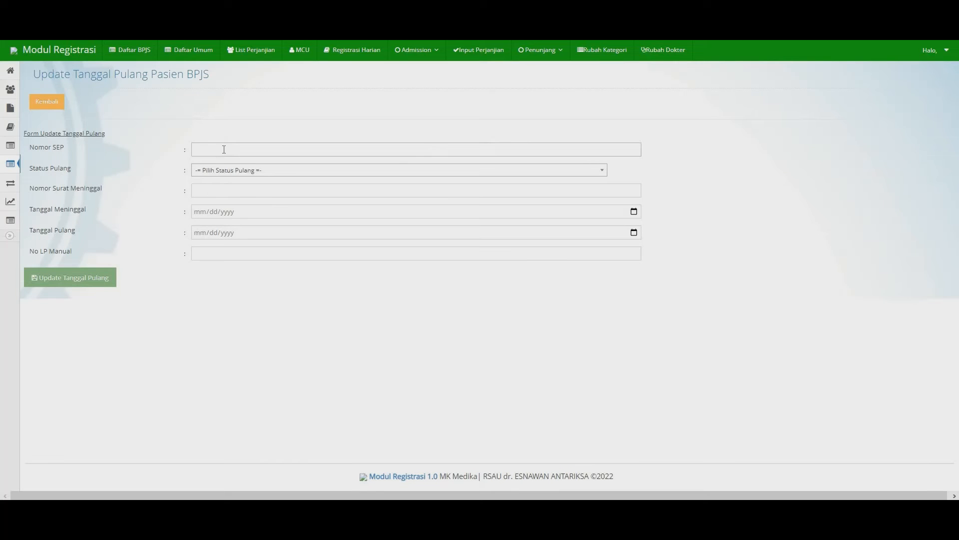
# View the available Status Pulang options without choosing one, and return to the discharge date list
pyautogui.click(235, 170)
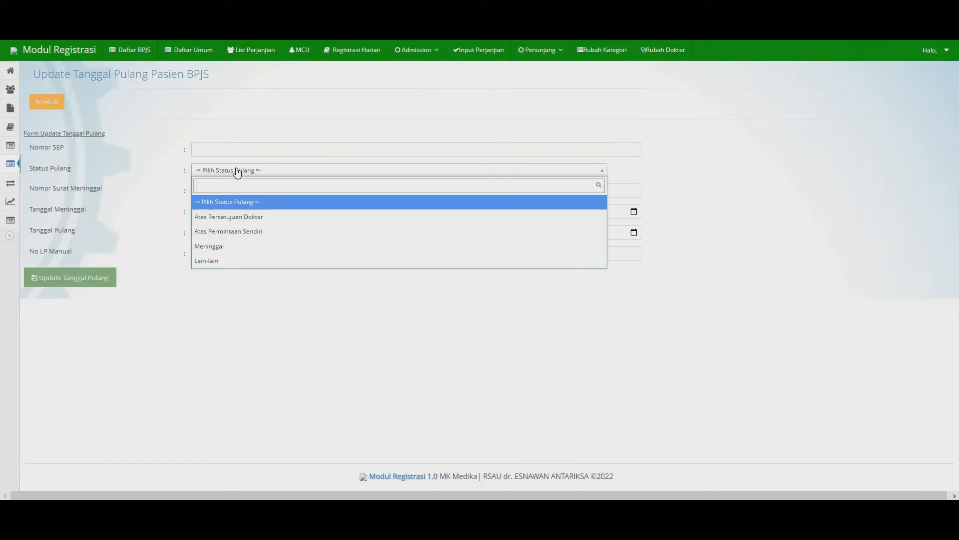
pyautogui.click(247, 330)
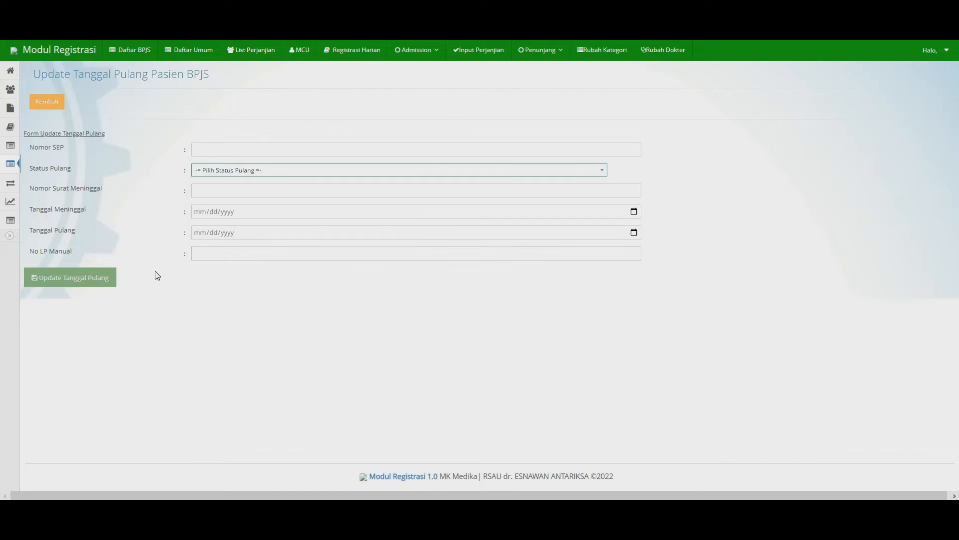
pyautogui.click(45, 103)
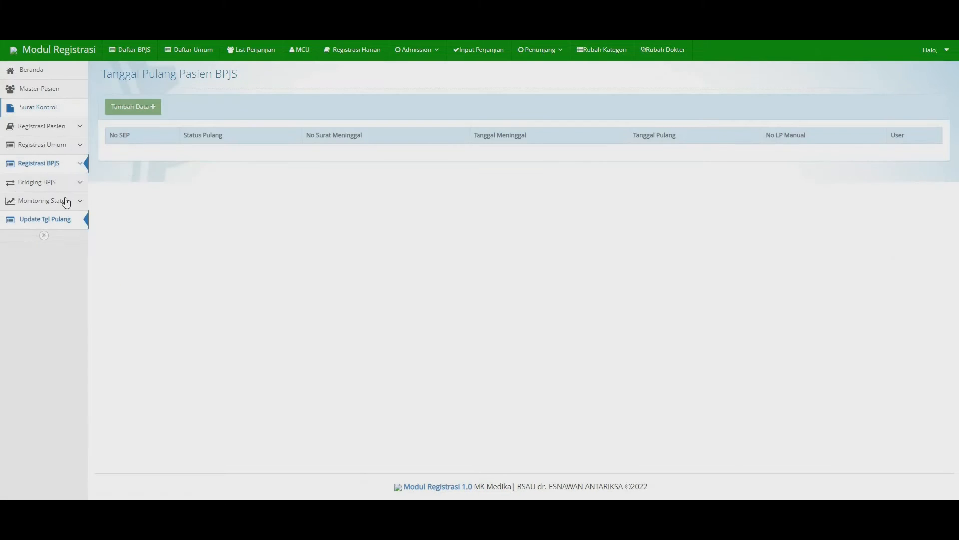
# Open the BPJS patient registration form, search the patient data by name and load the matching patient
pyautogui.moveTo(76, 185)
pyautogui.click(131, 54)
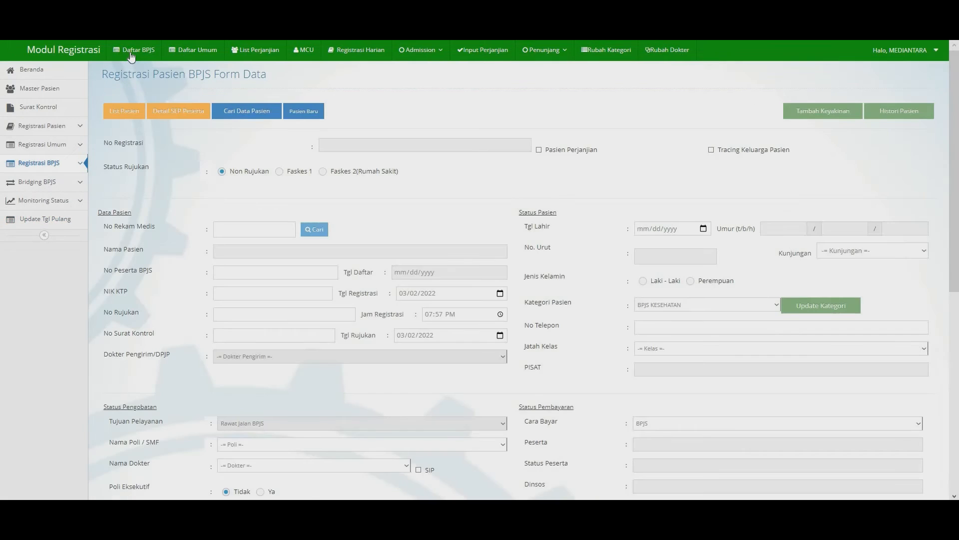
pyautogui.click(183, 115)
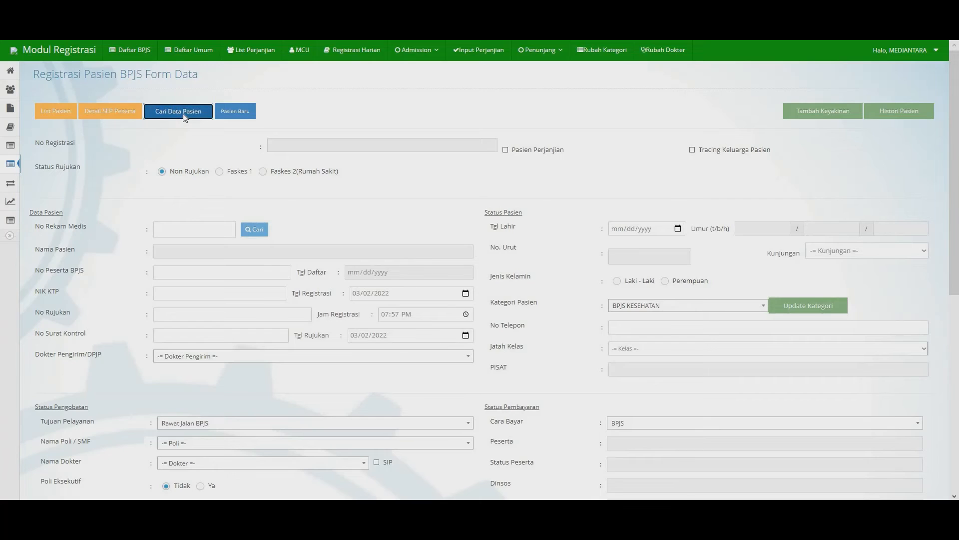
pyautogui.click(377, 134)
pyautogui.click(377, 134)
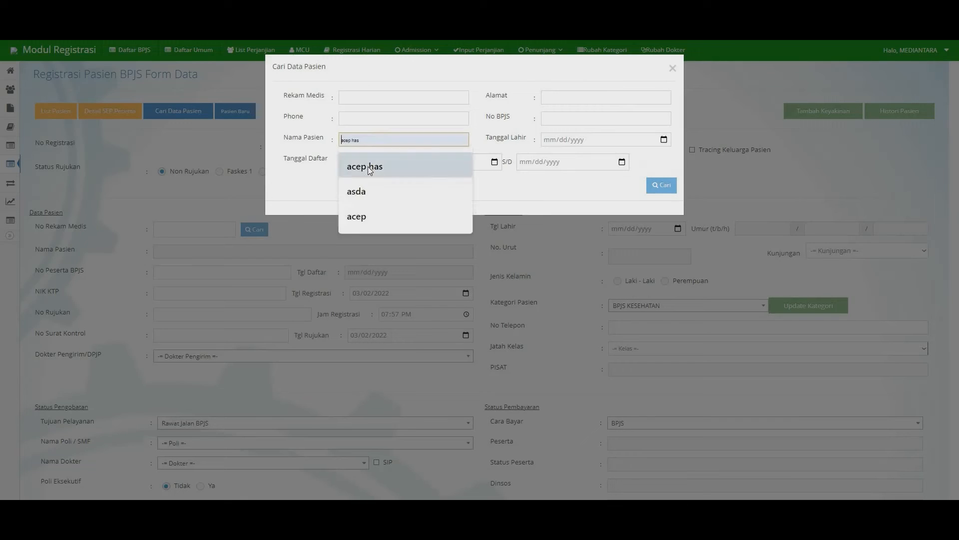
pyautogui.click(369, 170)
pyautogui.click(662, 186)
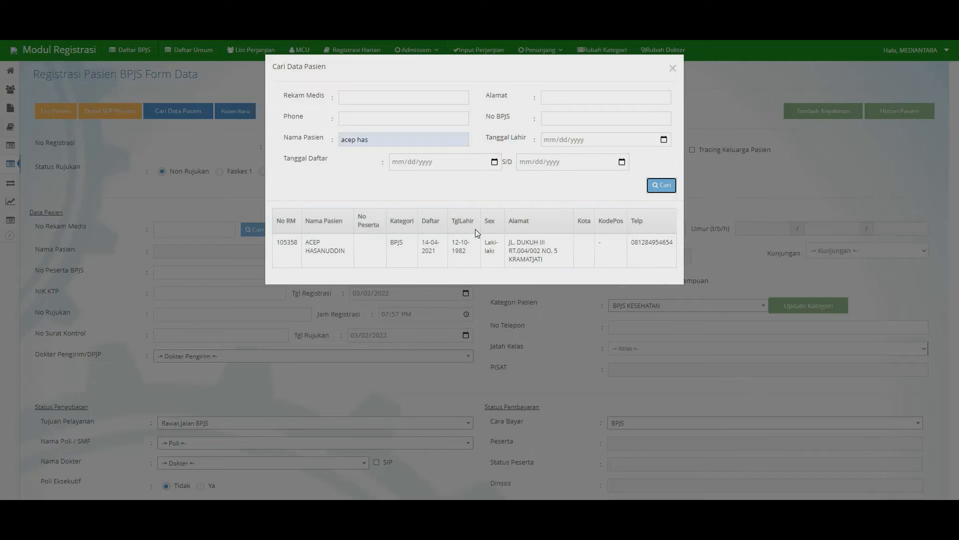
pyautogui.doubleClick(325, 250)
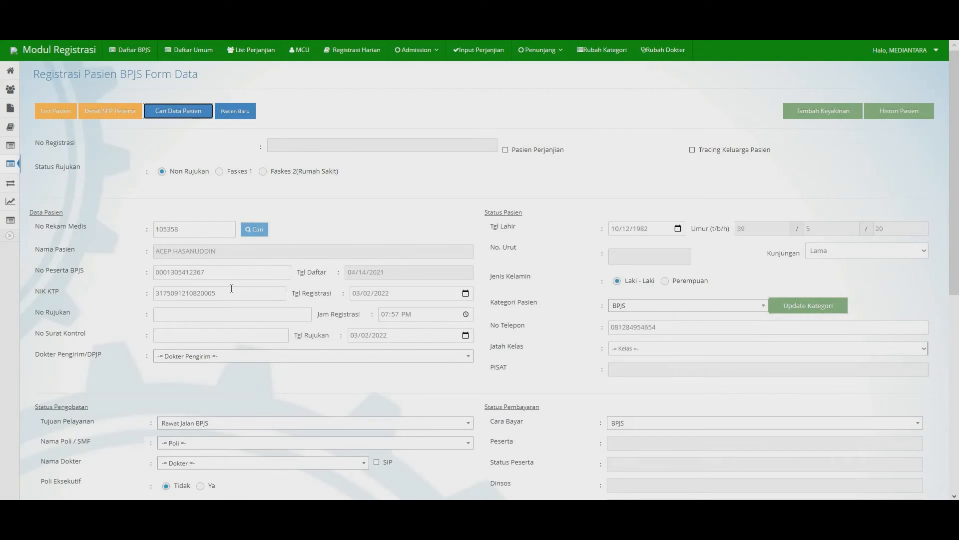
# Retrieve the patient's BPJS membership details using the number in No Peserta BPJS
pyautogui.click(231, 274)
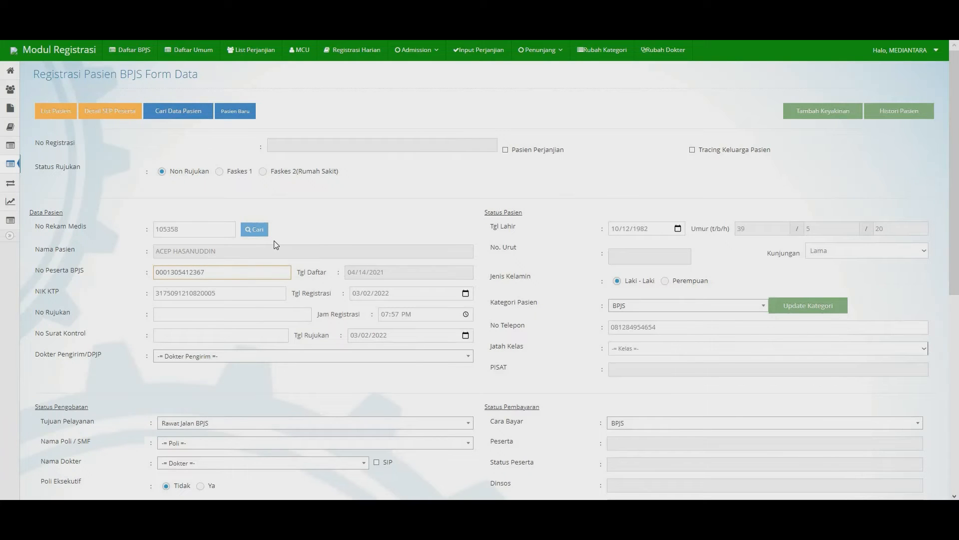
pyautogui.press('Return')
pyautogui.scroll(-2, 632, 373)
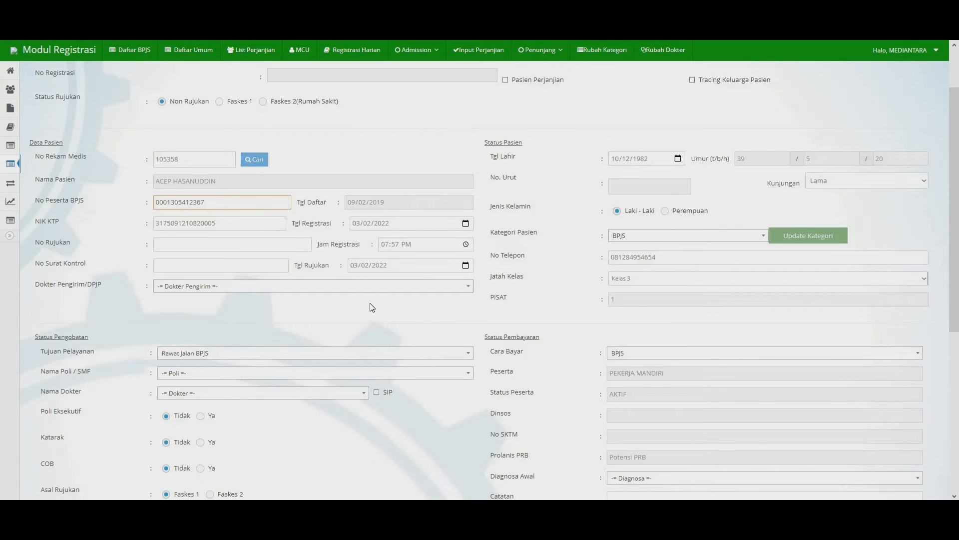
# Set Nama Poli / SMF to IGD and assign the first listed doctor under Nama Dokter
pyautogui.scroll(-1, 372, 307)
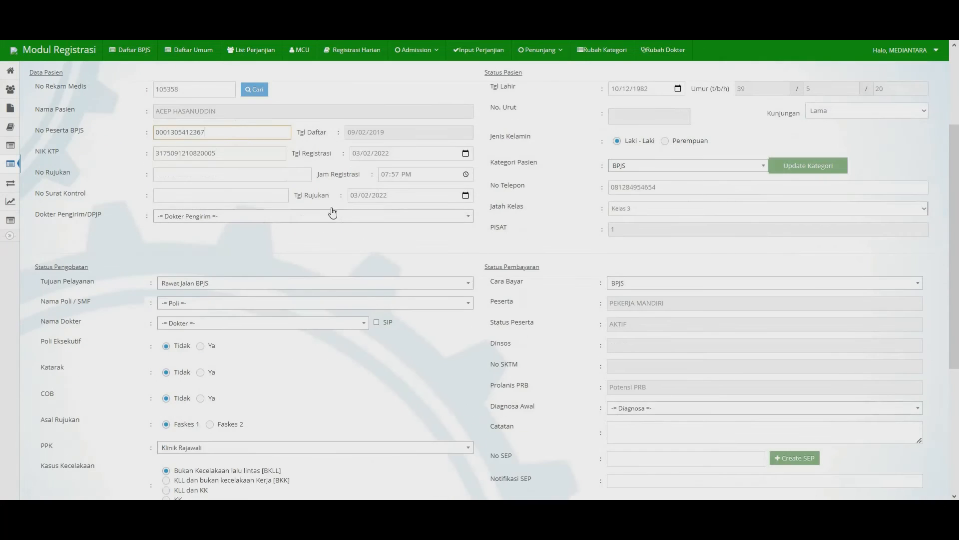
pyautogui.click(314, 303)
pyautogui.write('i')
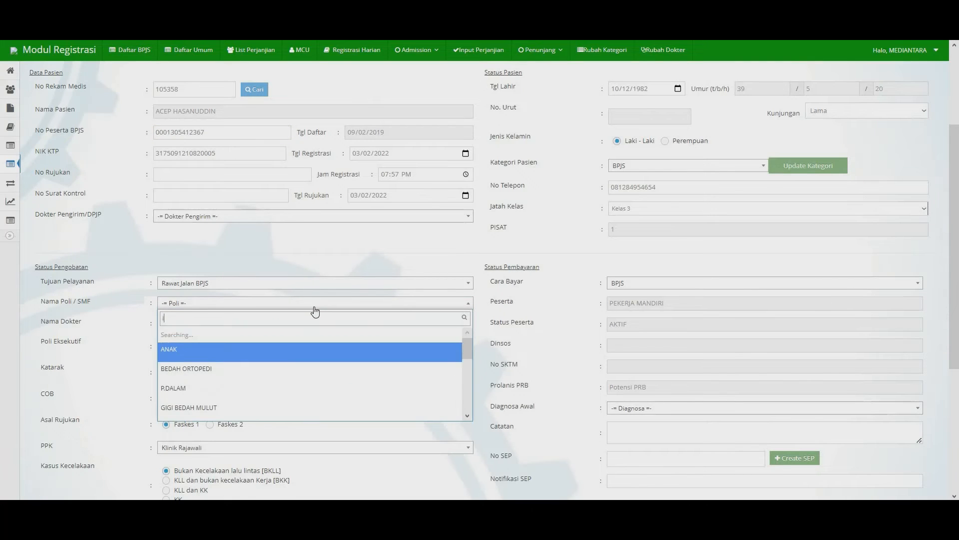
pyautogui.write('gd')
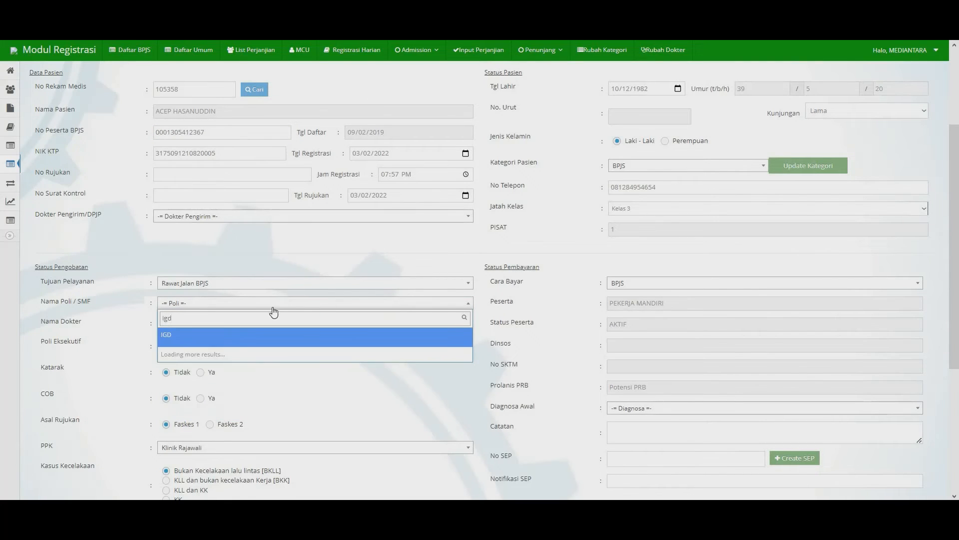
pyautogui.click(278, 339)
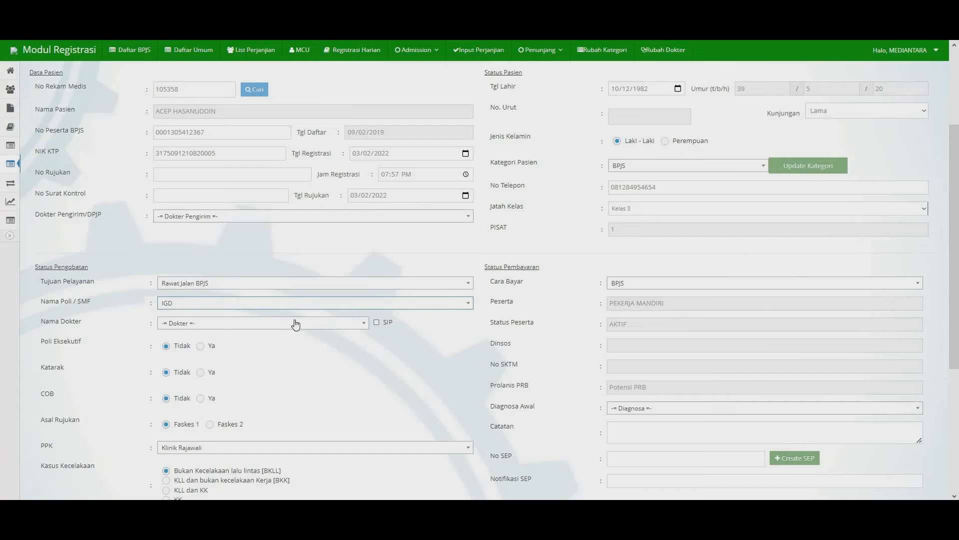
pyautogui.click(295, 324)
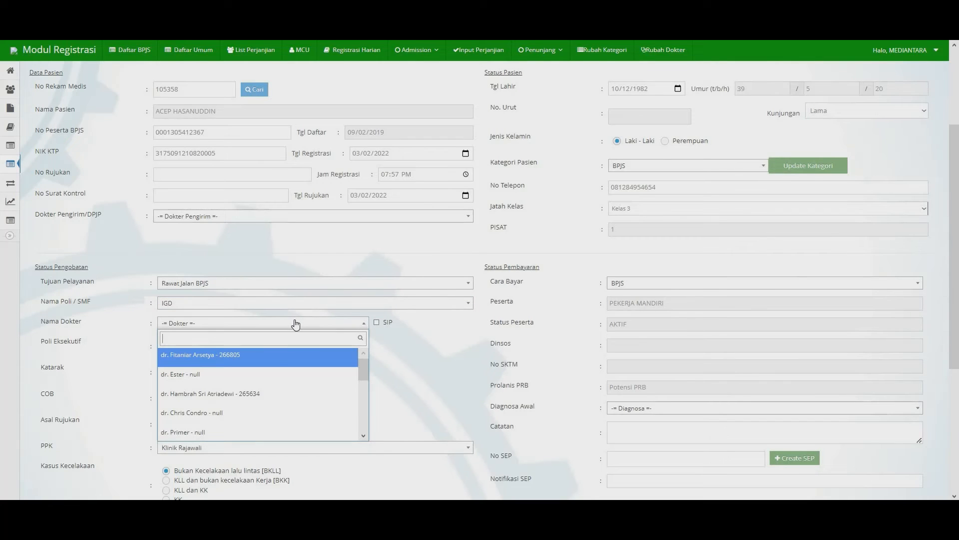
pyautogui.click(277, 358)
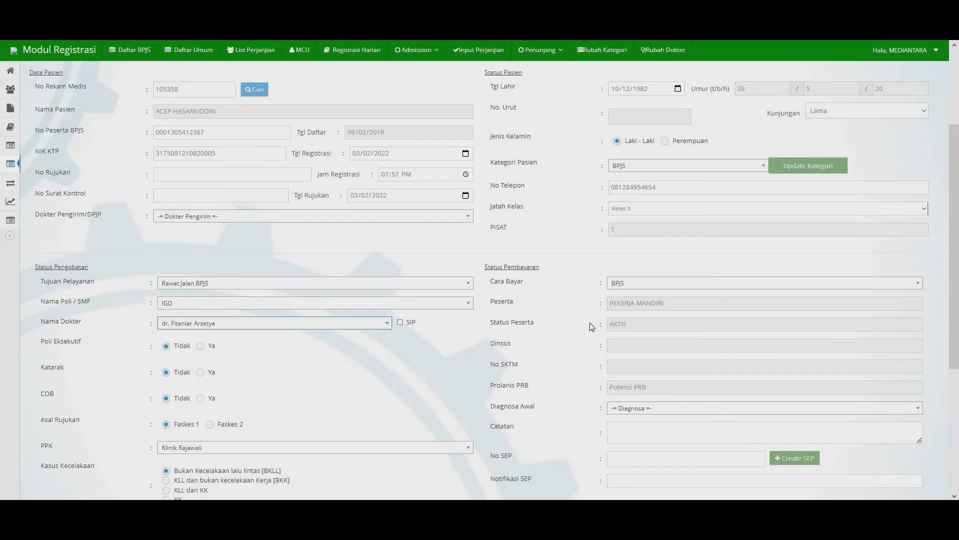
# Set Diagnosa Awal to A03.0 - Shigellosis due to Shigella dysenteriae
pyautogui.scroll(-1, 563, 303)
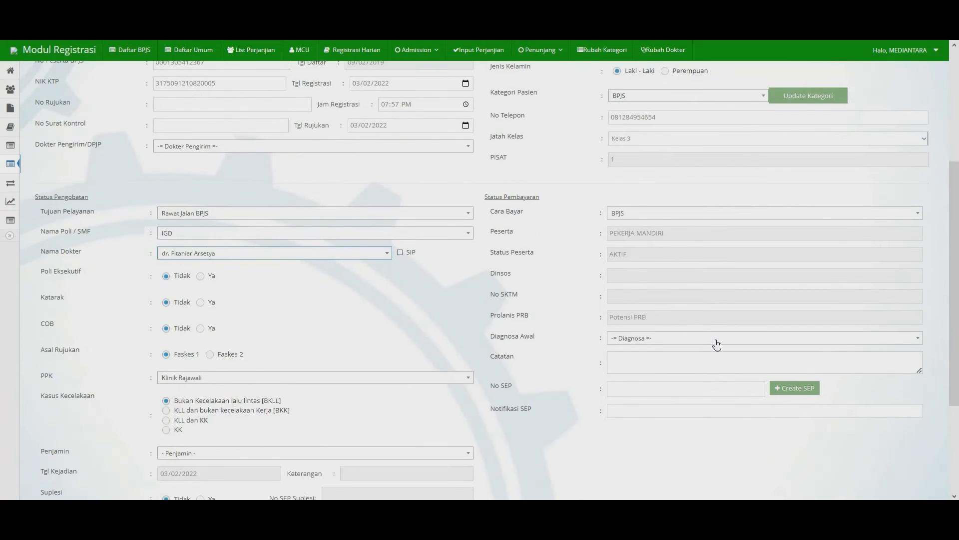
pyautogui.click(709, 339)
pyautogui.scroll(-4, 679, 390)
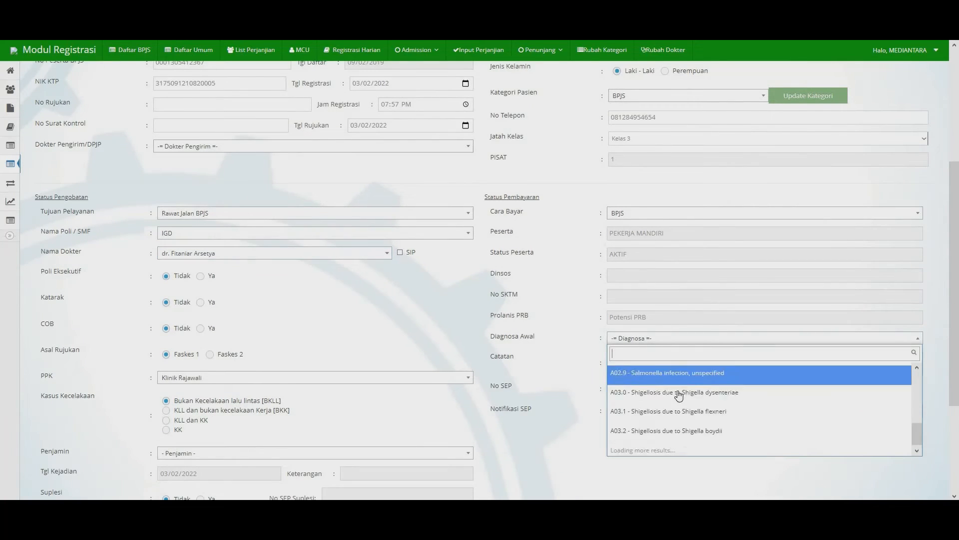
pyautogui.click(681, 392)
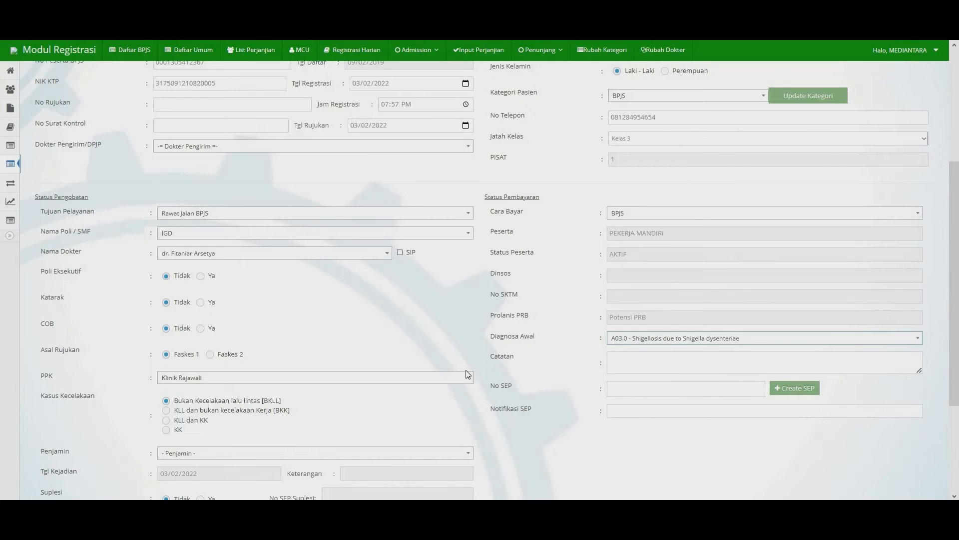
# Create the SEP with Tujuan Kunjungan set to Normal, acknowledge the messages and close the visit purpose dialog
pyautogui.scroll(-2, 467, 373)
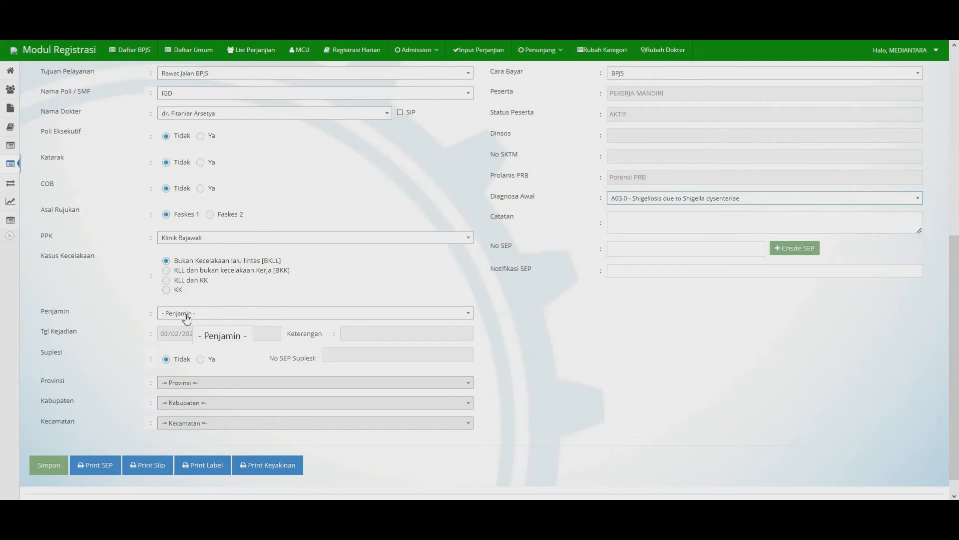
pyautogui.scroll(7, 517, 353)
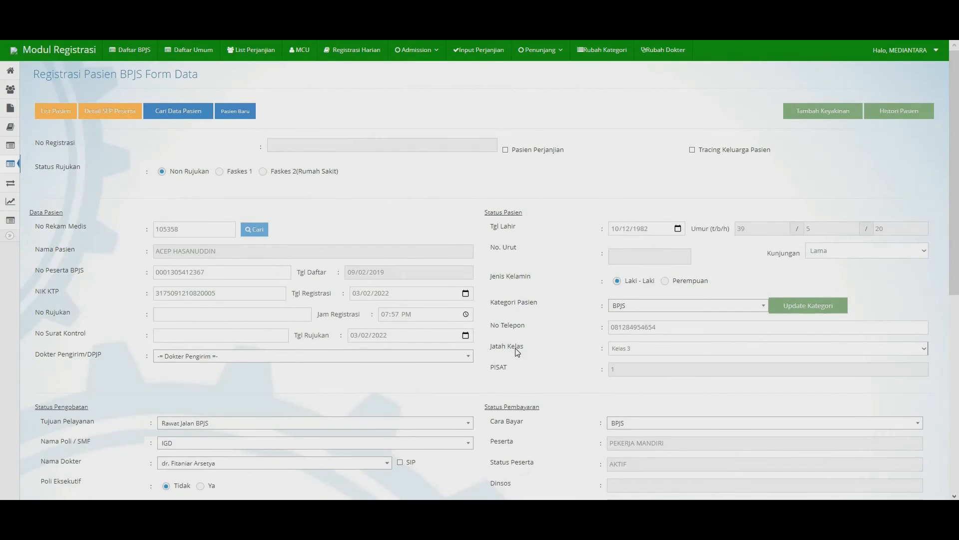
pyautogui.scroll(-6, 513, 346)
pyautogui.click(794, 317)
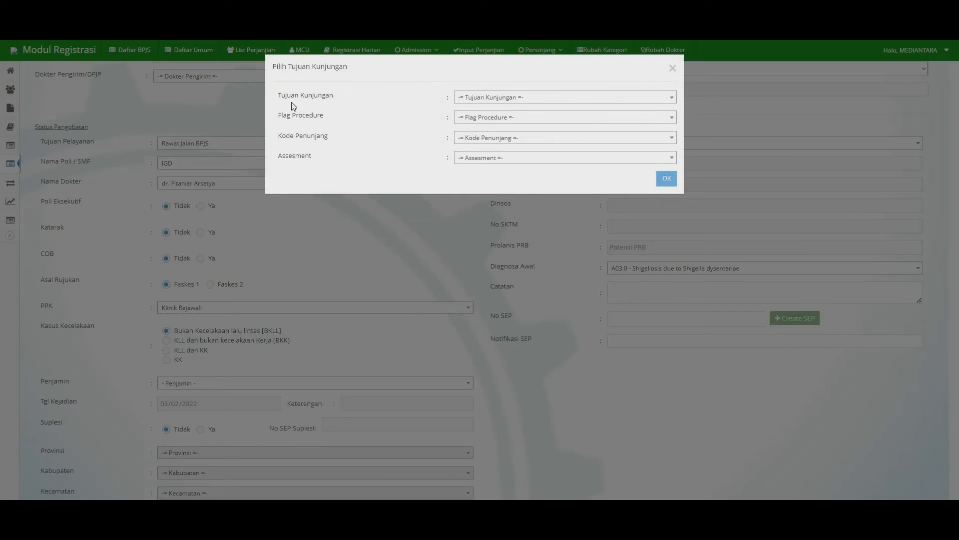
pyautogui.click(519, 98)
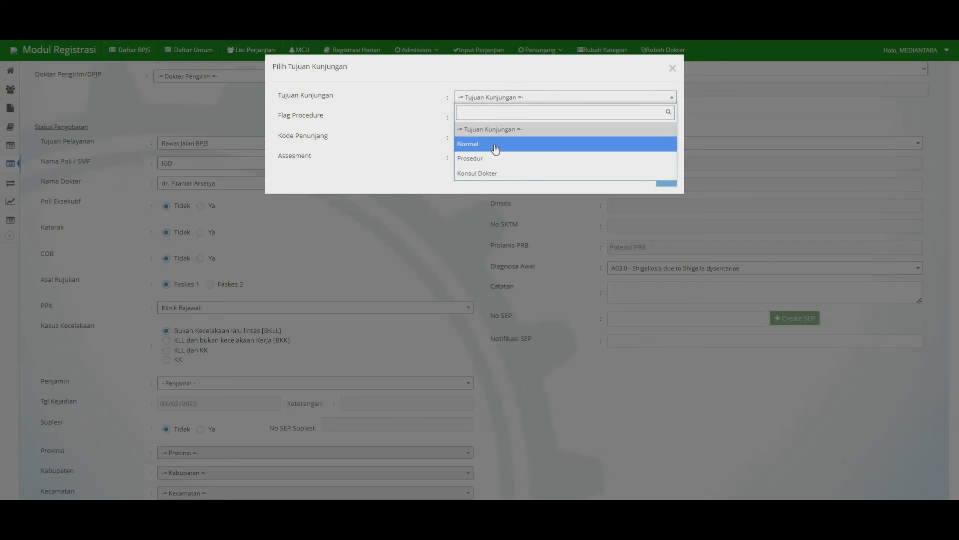
pyautogui.click(495, 144)
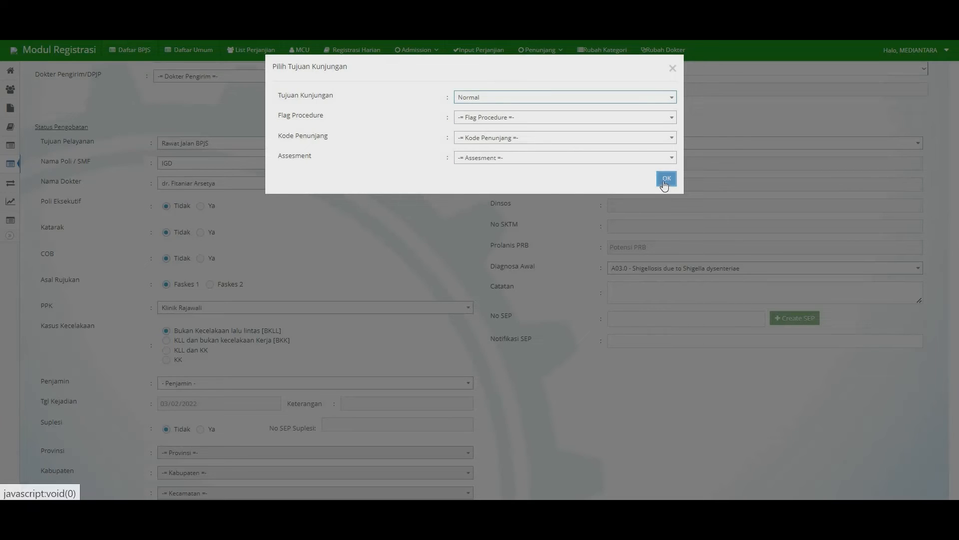
pyautogui.click(664, 181)
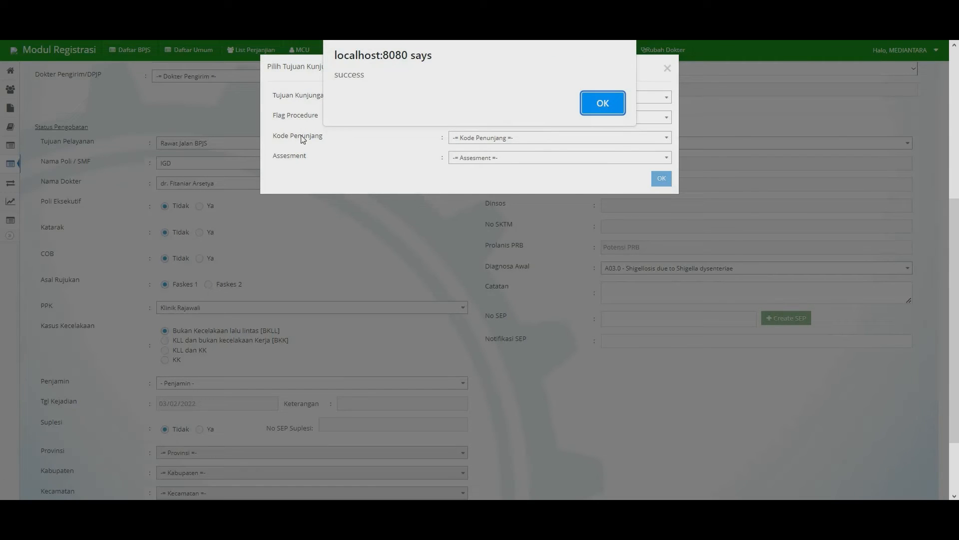
pyautogui.click(603, 107)
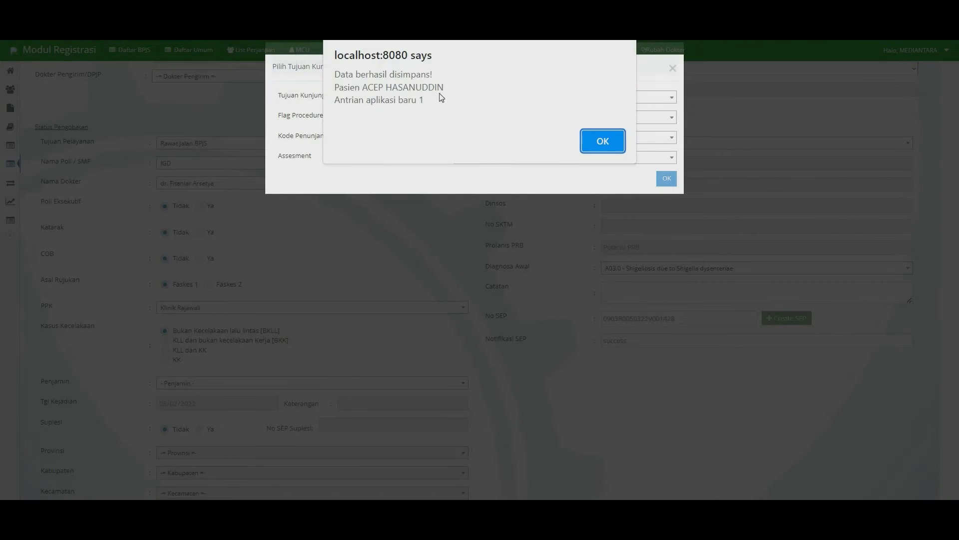
pyautogui.click(594, 138)
pyautogui.click(668, 70)
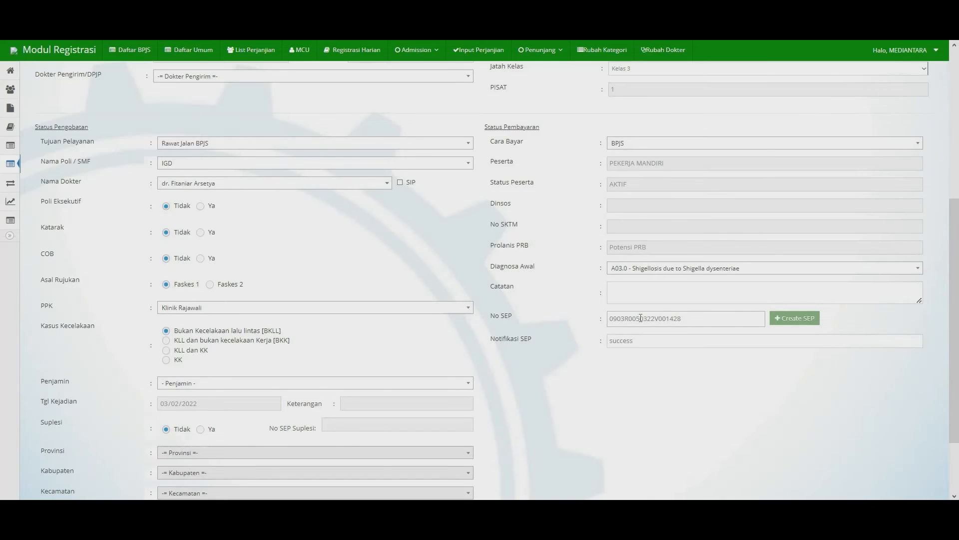
# Preview the SEP printout for the registered patient, then close it without printing
pyautogui.doubleClick(641, 318)
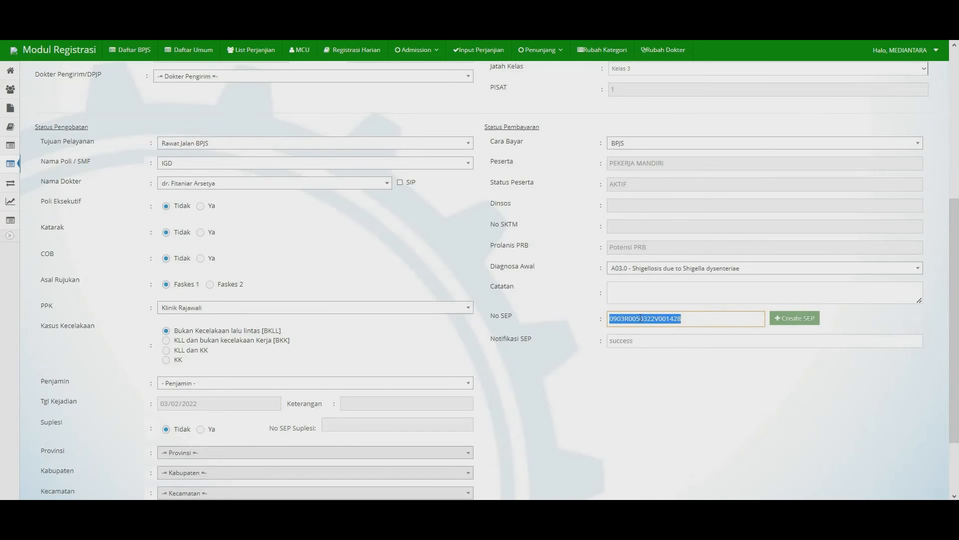
pyautogui.click(665, 376)
pyautogui.scroll(-2, 664, 375)
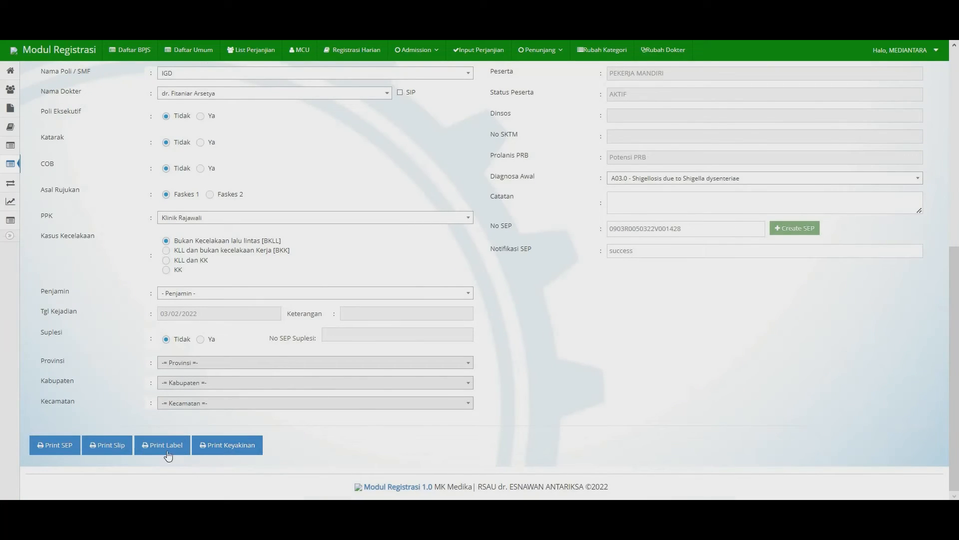
pyautogui.click(61, 444)
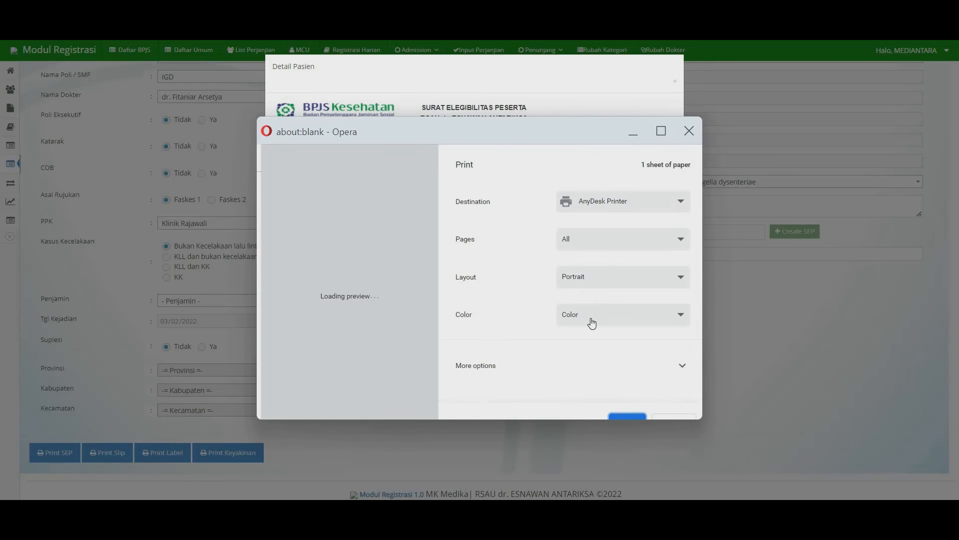
pyautogui.click(689, 131)
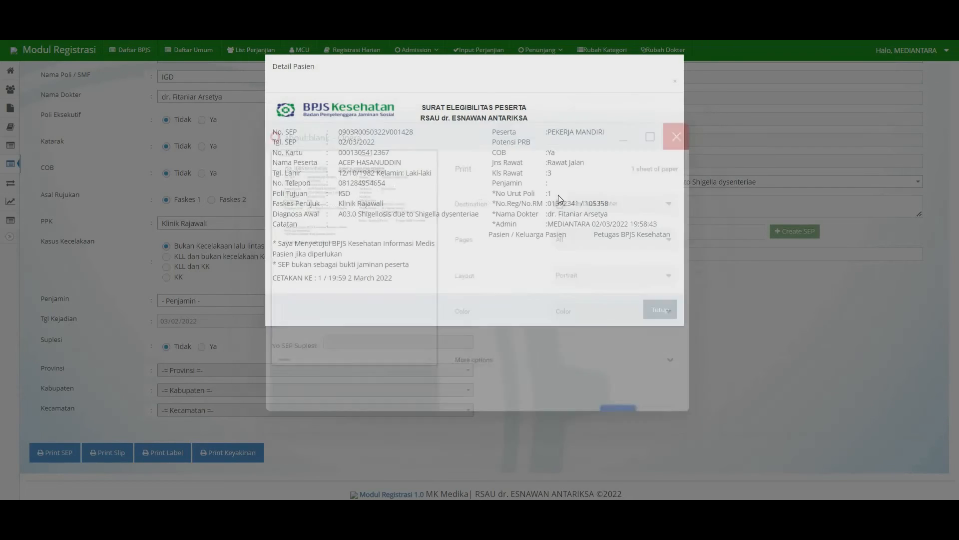
pyautogui.click(663, 315)
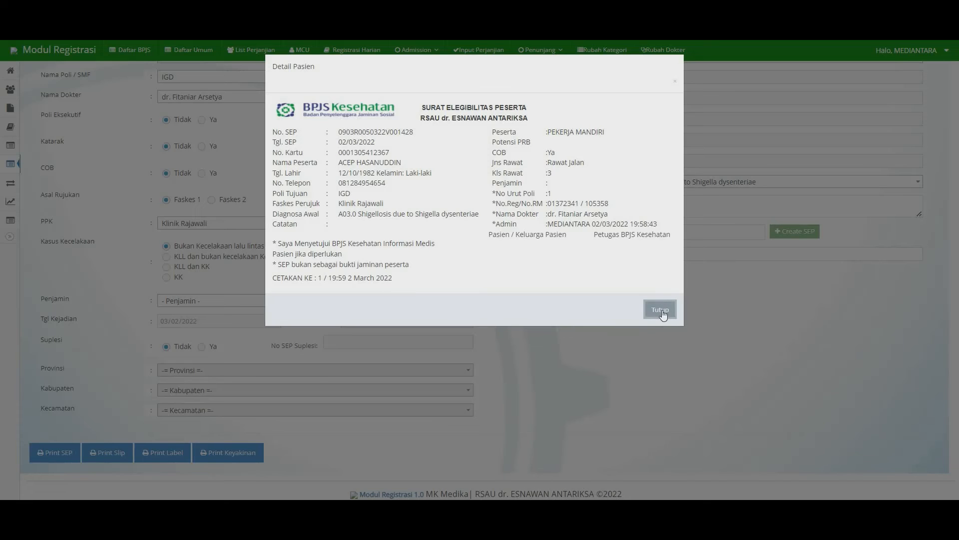
pyautogui.click(664, 314)
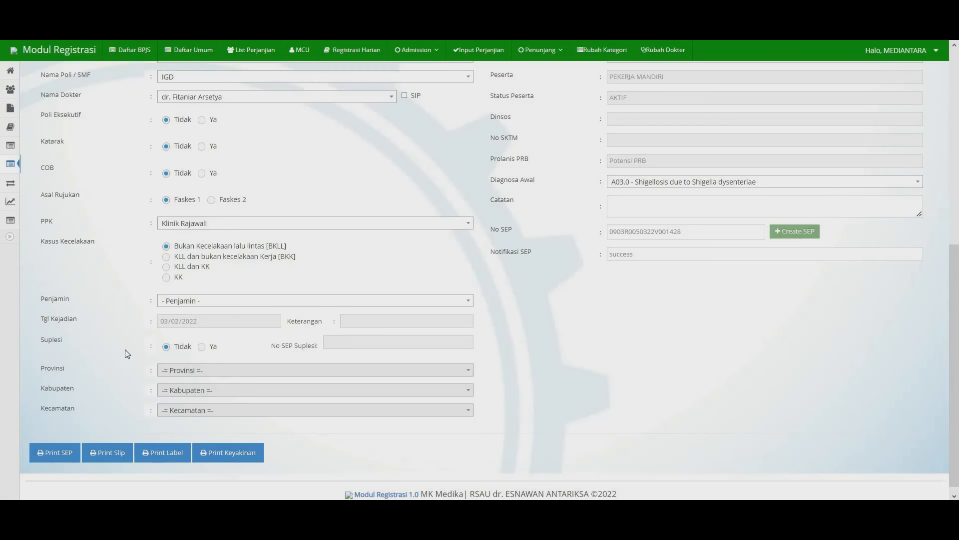
# Copy the SEP number of the new IGD registration from the BPJS patient registration list
pyautogui.scroll(8, 256, 358)
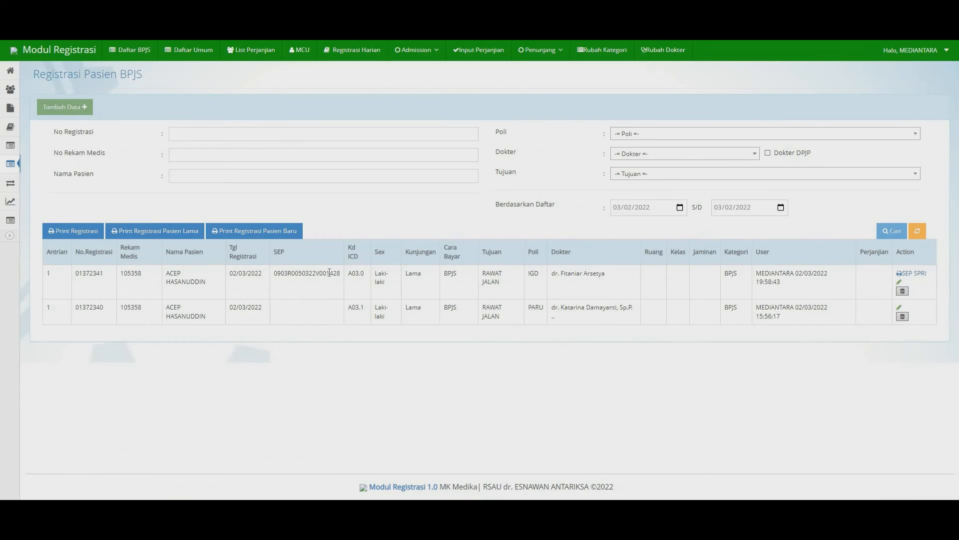
pyautogui.doubleClick(317, 272)
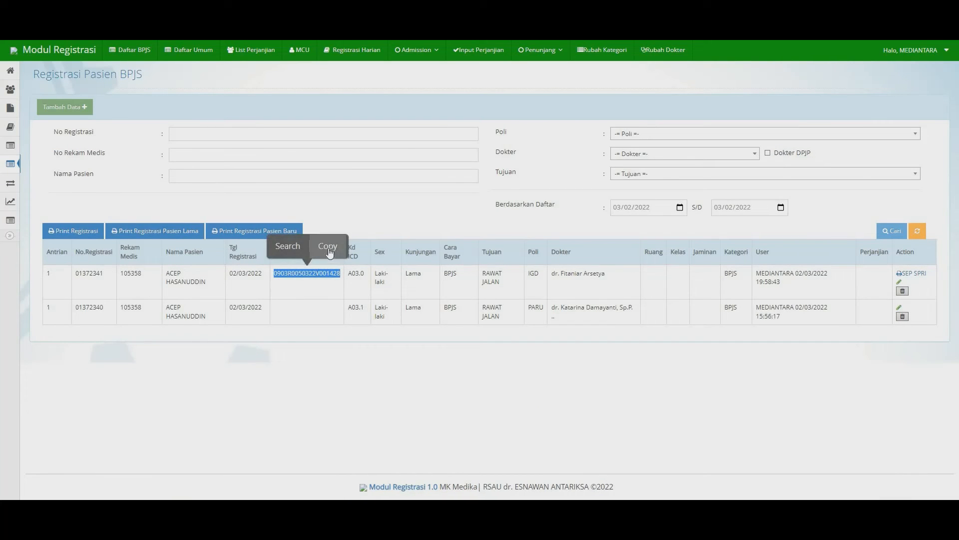
pyautogui.click(328, 247)
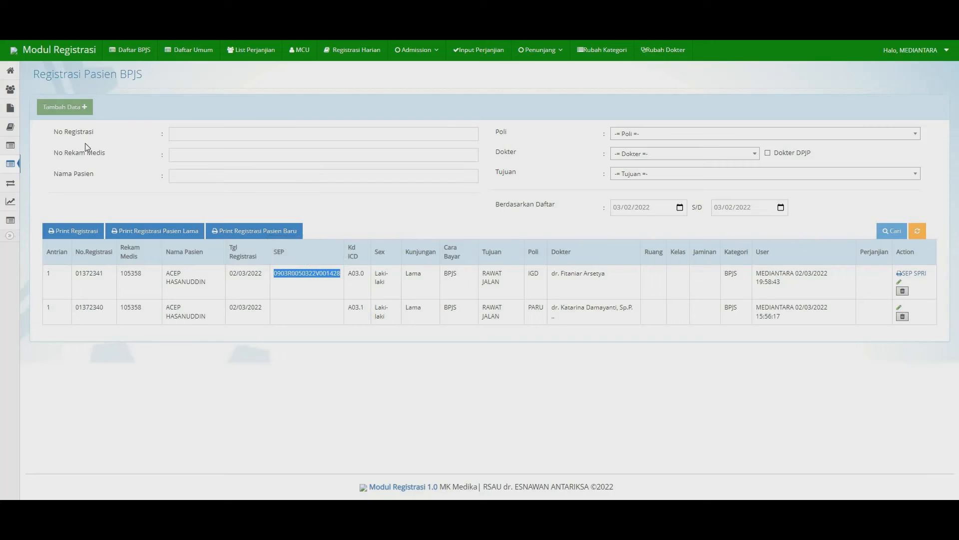
# Go to Detail SEP and retrieve the SEP data with the copied SEP number
pyautogui.moveTo(8, 185)
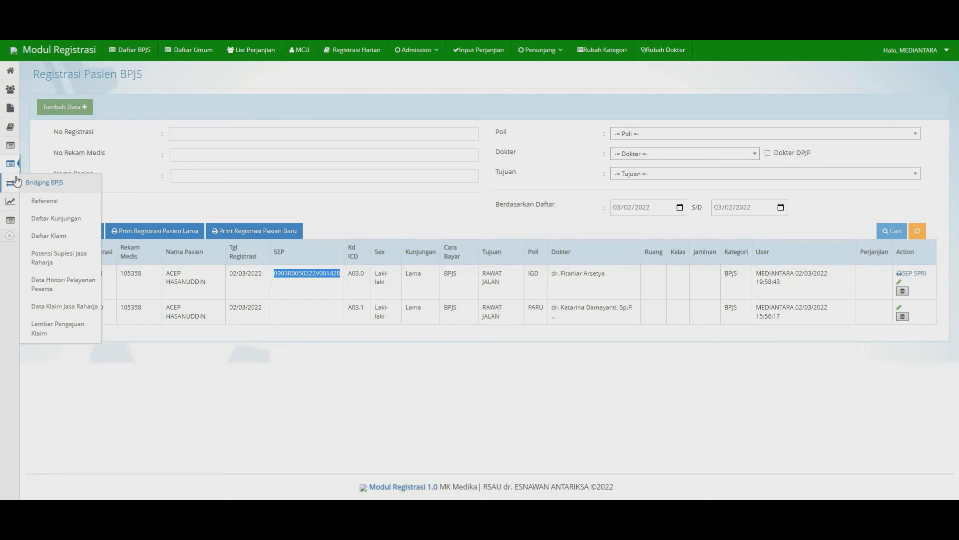
pyautogui.moveTo(11, 162)
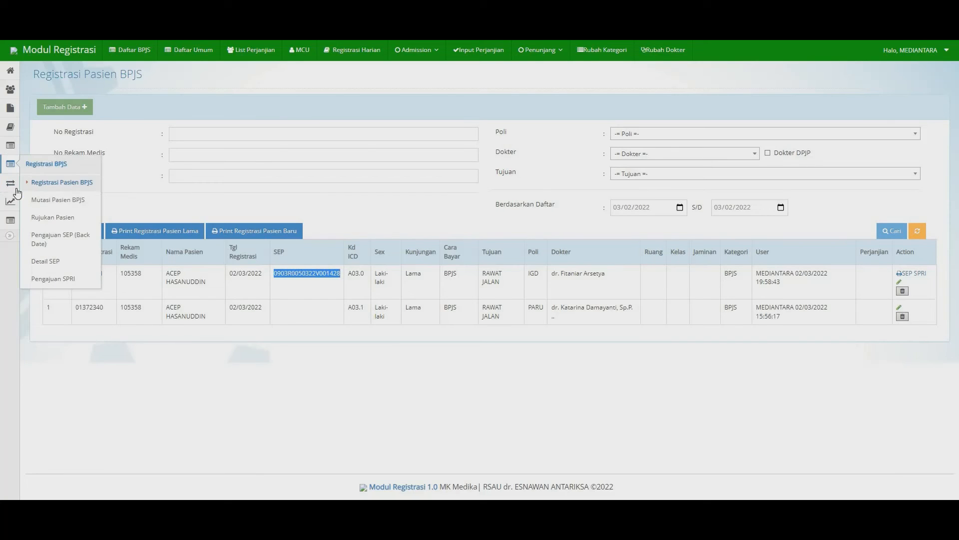
pyautogui.moveTo(11, 202)
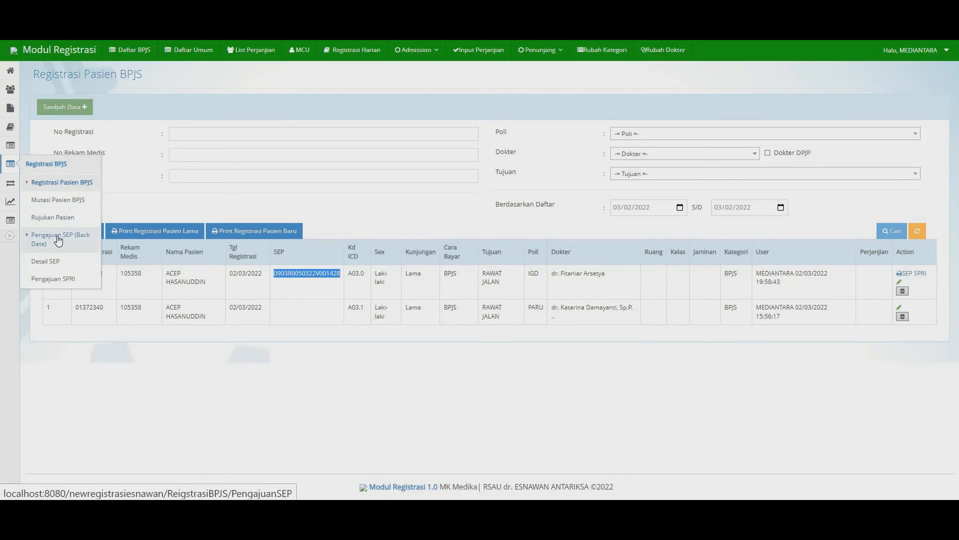
pyautogui.click(51, 265)
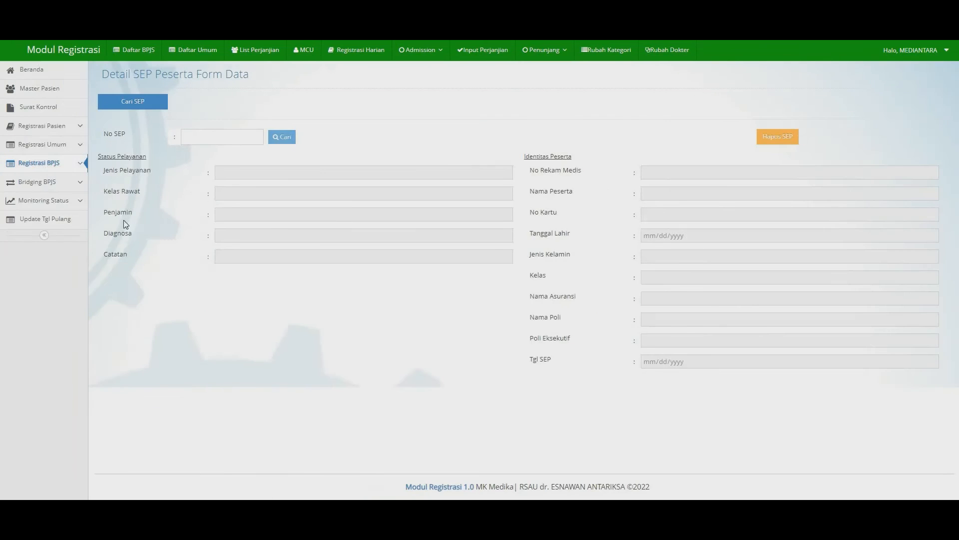
pyautogui.click(140, 139)
pyautogui.rightClick(140, 138)
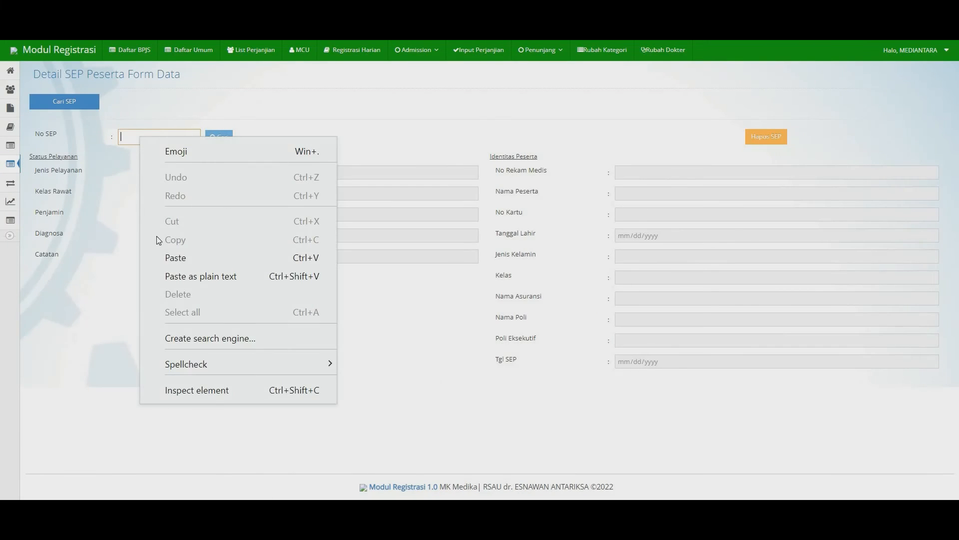
pyautogui.click(173, 258)
pyautogui.click(232, 133)
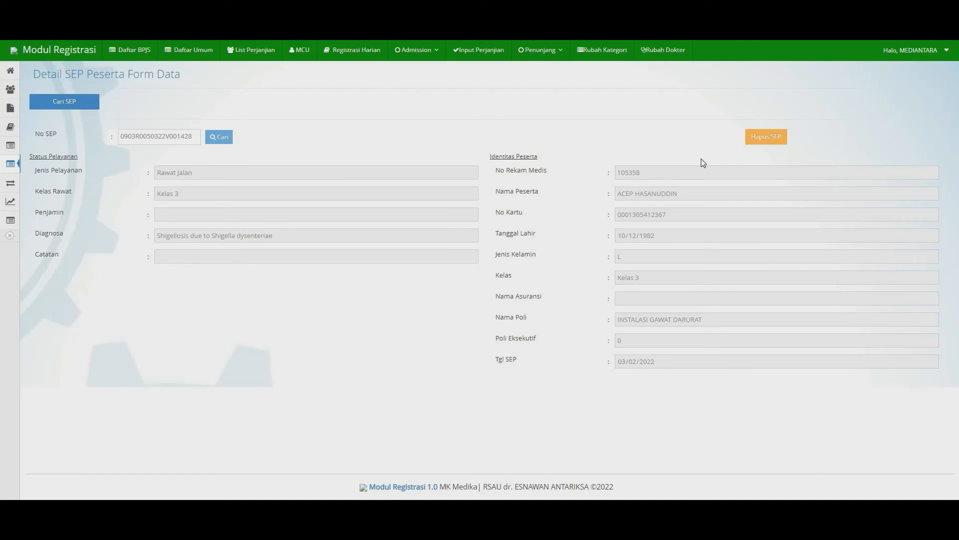
# Delete the retrieved SEP and remove its IGD registration from the BPJS patient registration list
pyautogui.click(766, 139)
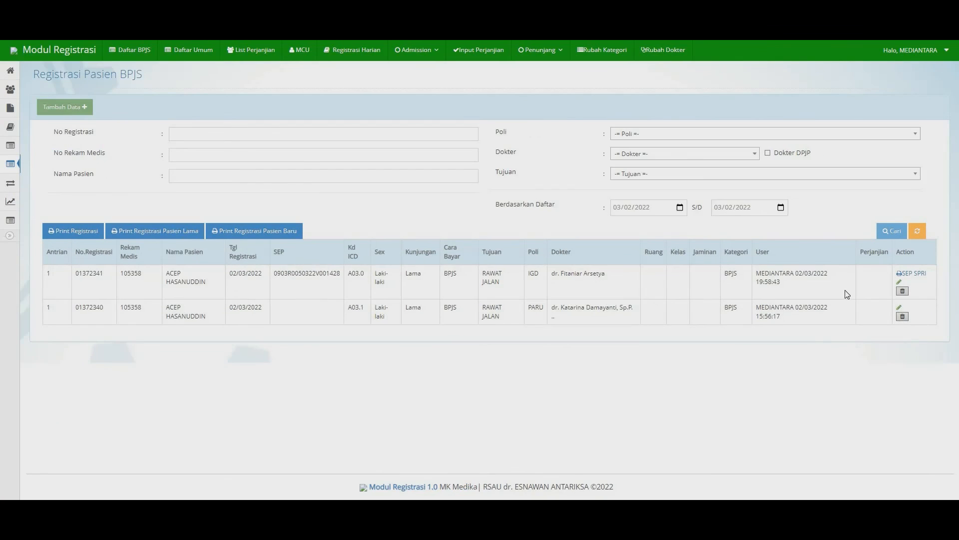
pyautogui.click(903, 294)
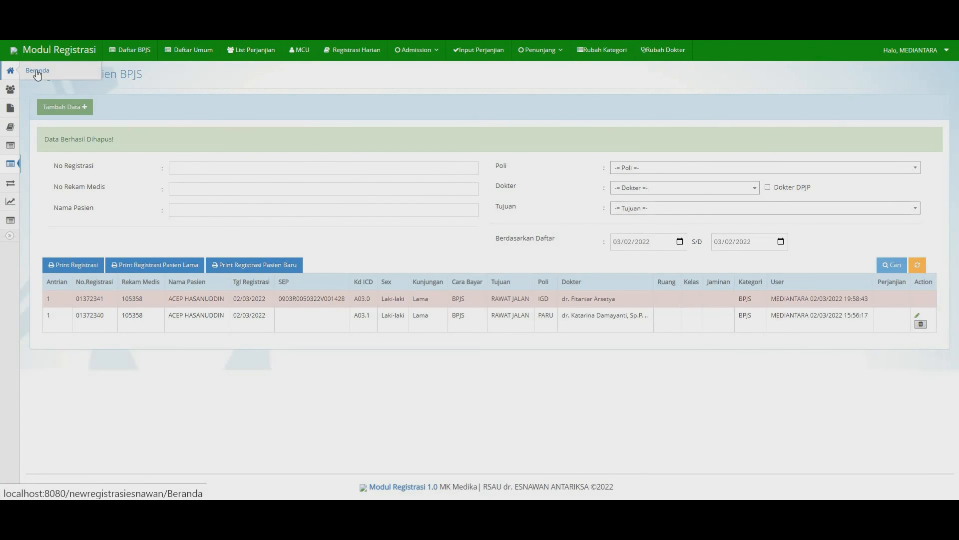
# Go to Beranda and save a new information entry with the Keterangan "Mulai implementasi"
pyautogui.click(11, 74)
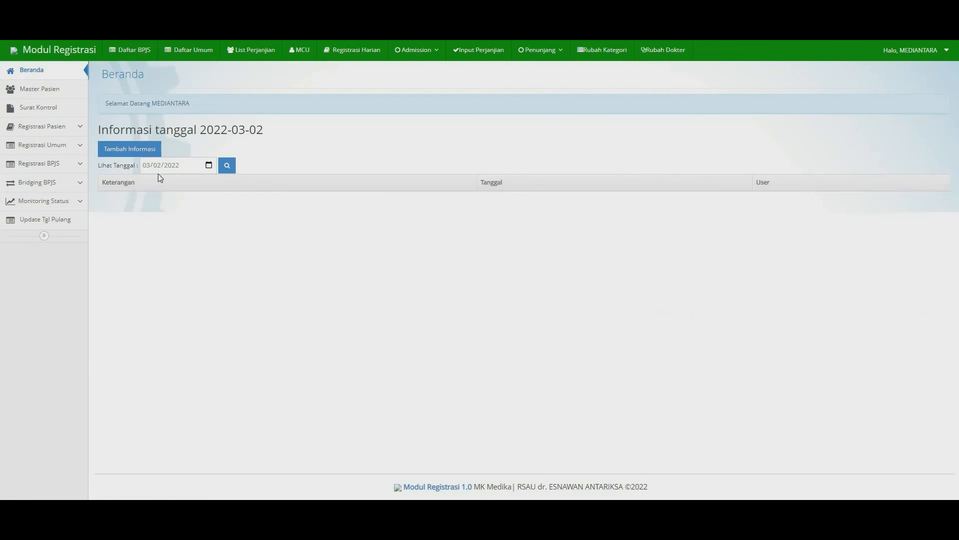
pyautogui.click(136, 149)
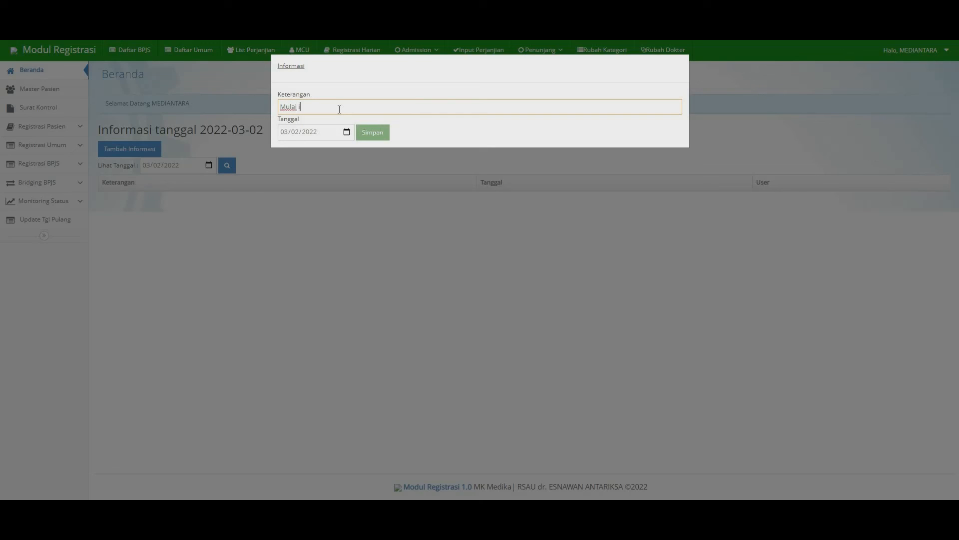
pyautogui.write('Mulai implementasi')
pyautogui.click(370, 133)
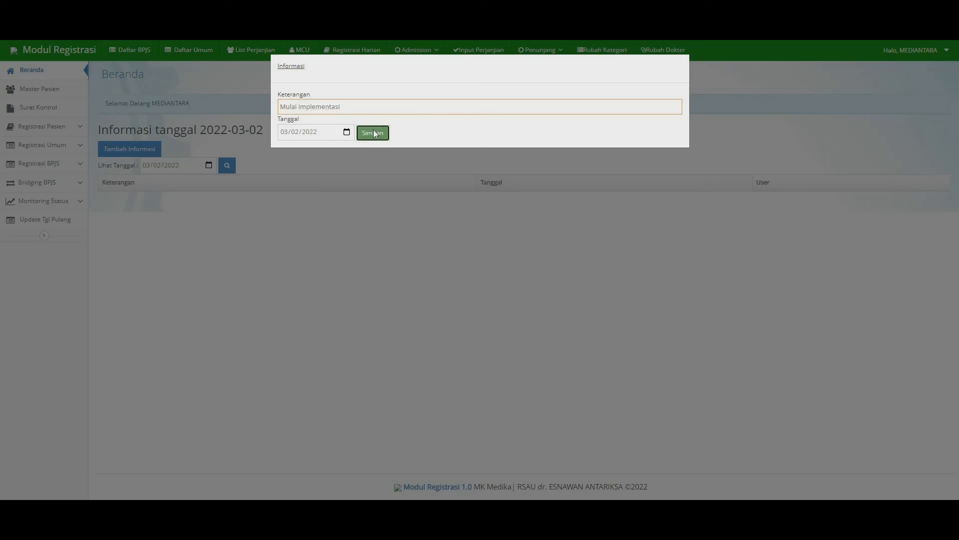